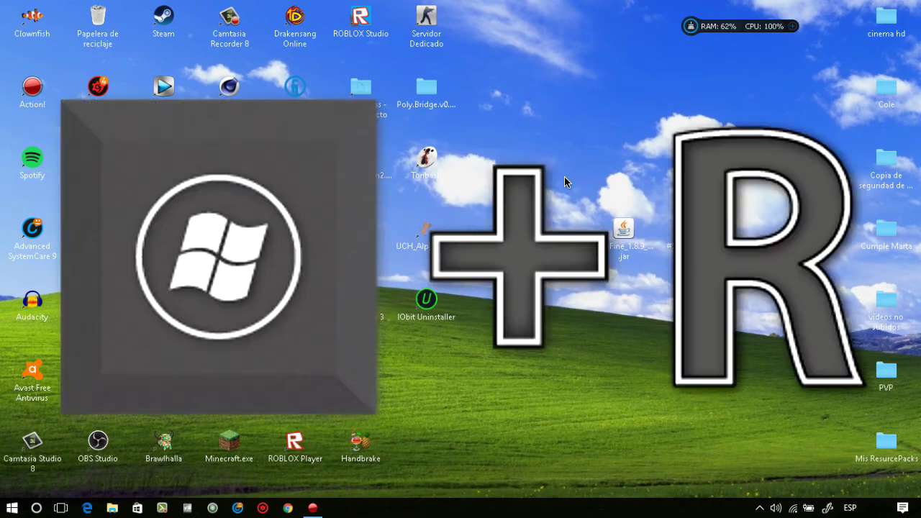
Open the user's temporary files folder by running %temp% from the Run dialog.
key(super+r)
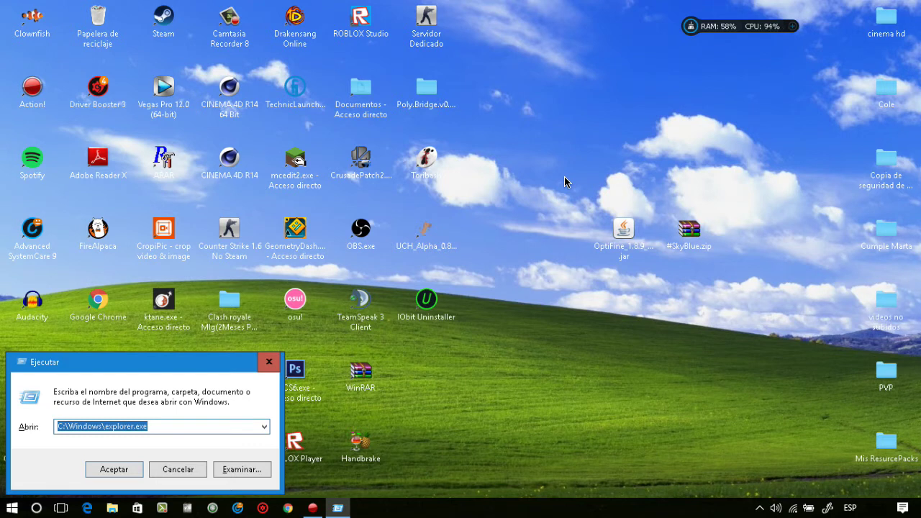
key(End)
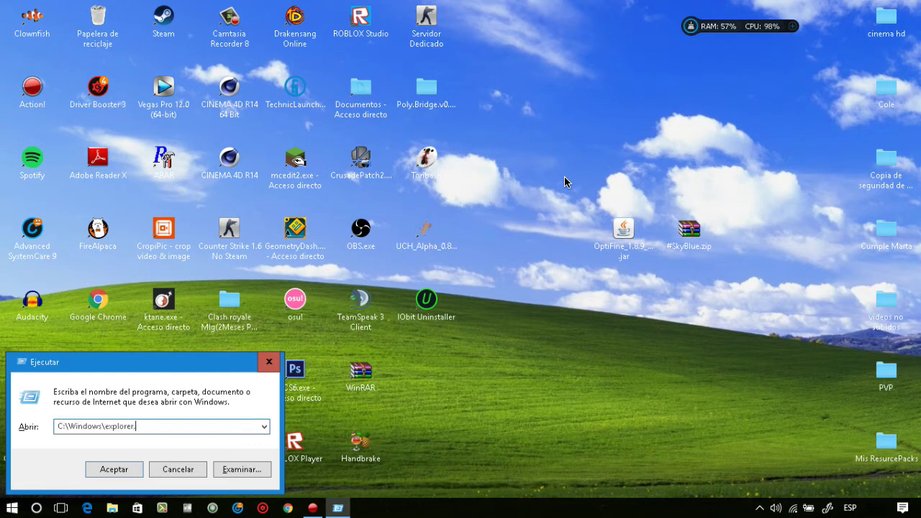
key(BackSpace)
key(BackSpace)
key(BackSpace)
key(BackSpace)
key(BackSpace)
key(BackSpace)
key(BackSpace)
key(BackSpace)
key(BackSpace)
key(BackSpace)
key(BackSpace)
key(BackSpace)
key(BackSpace)
key(BackSpace)
key(BackSpace)
key(BackSpace)
key(BackSpace)
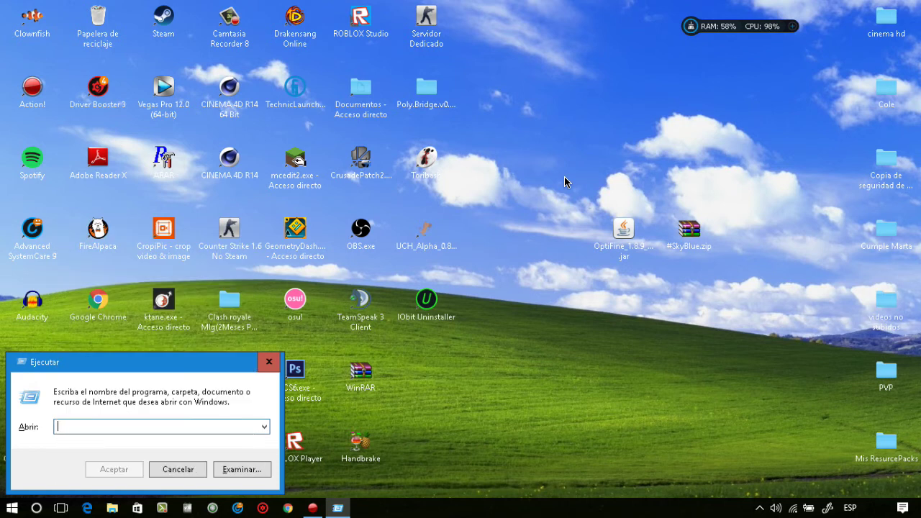
text(%)
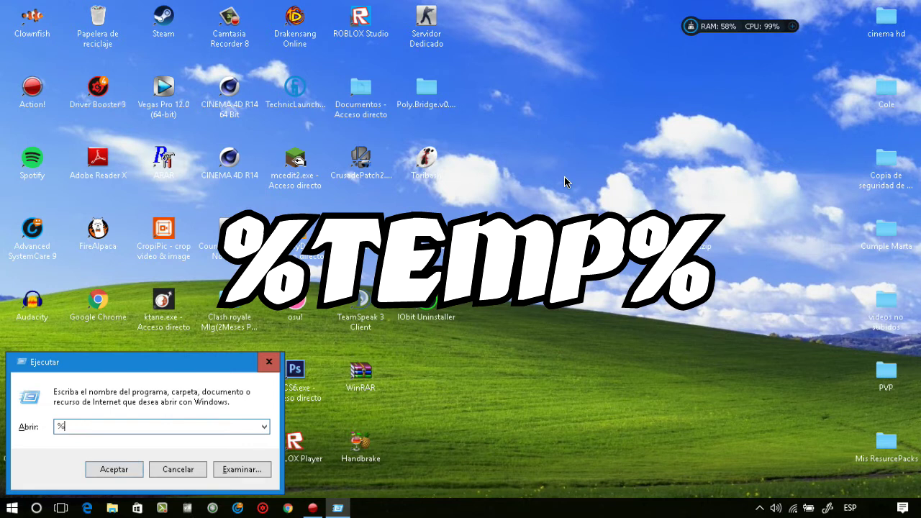
text(temp%)
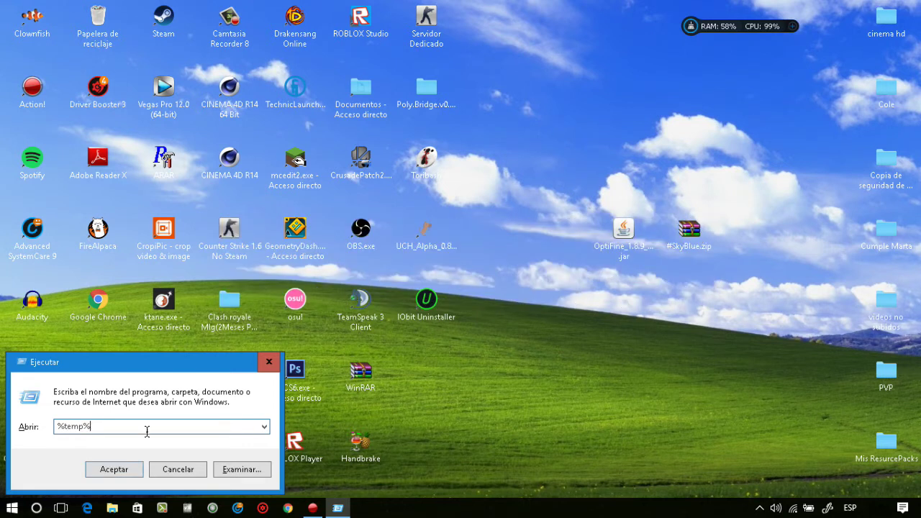
click(116, 470)
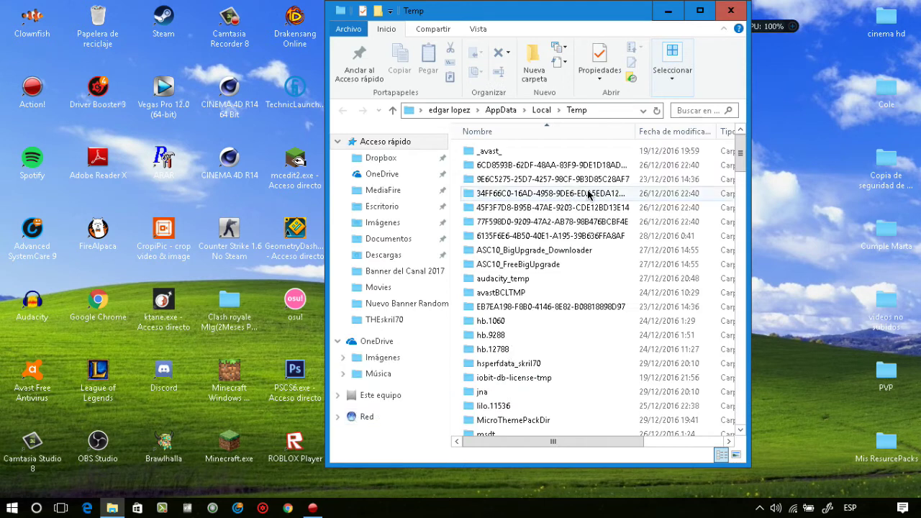
Move everything in the user's Temp folder to the Recycle Bin, skipping all files in use, and close the folder.
scroll(732, 225, down, 20)
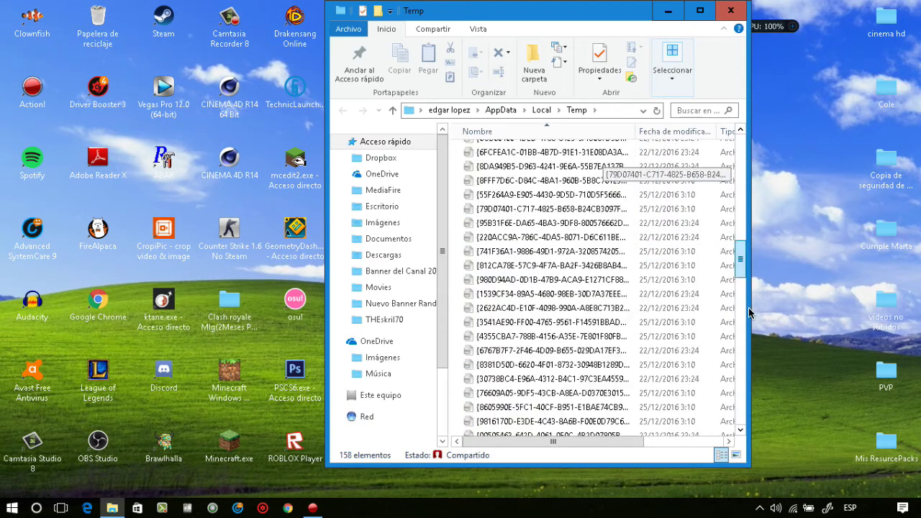
scroll(735, 443, down, 4)
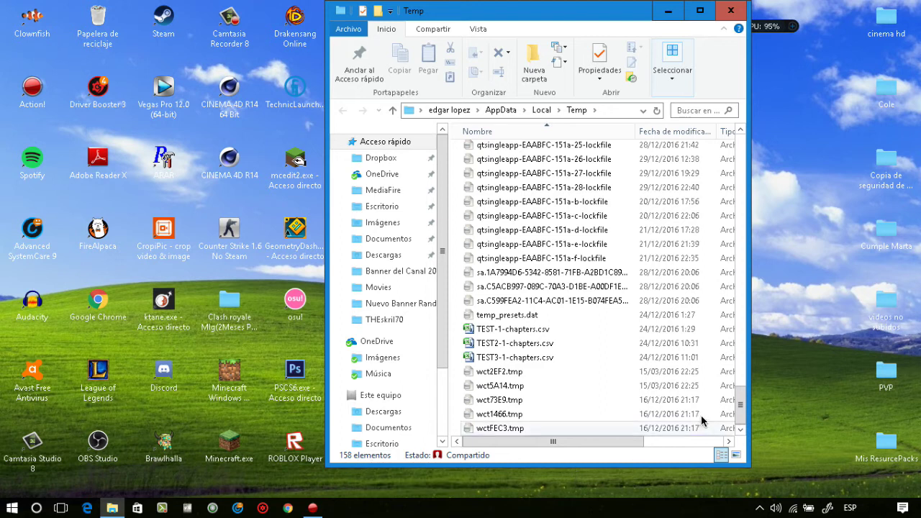
scroll(740, 411, up, 1)
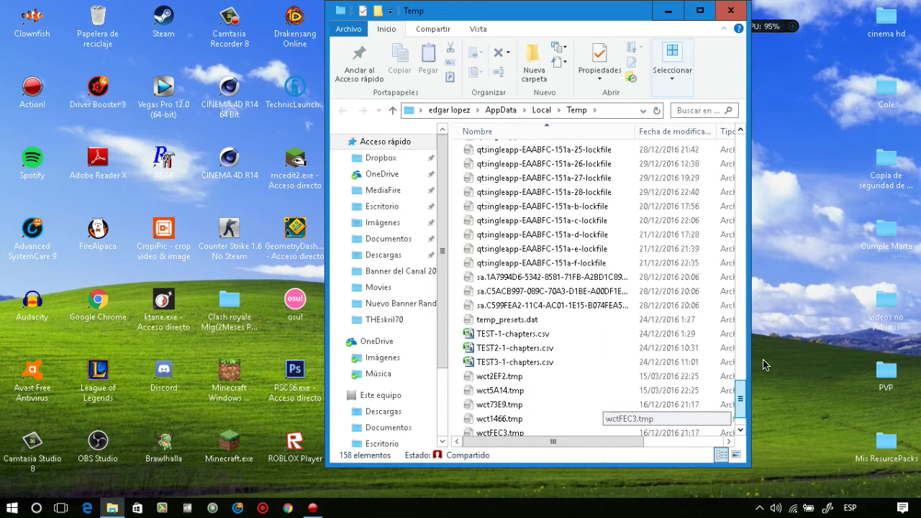
click(745, 157)
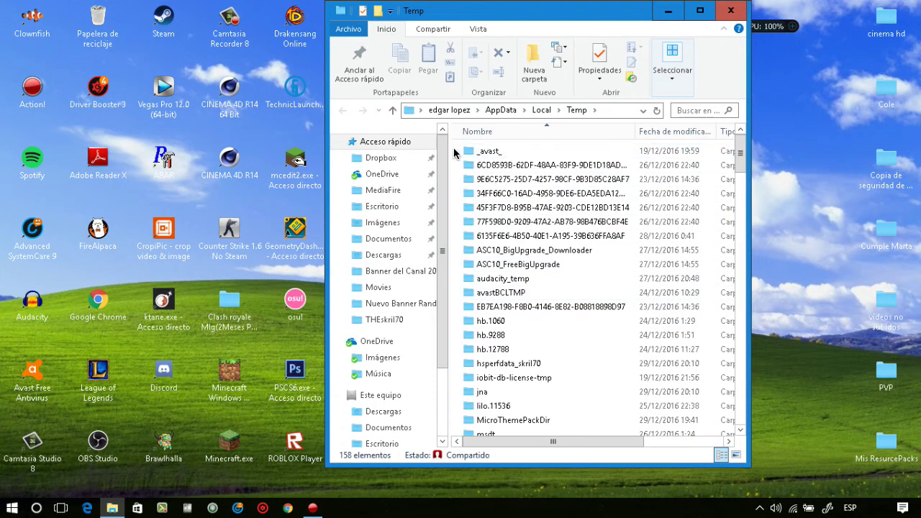
drag(464, 160, 550, 517)
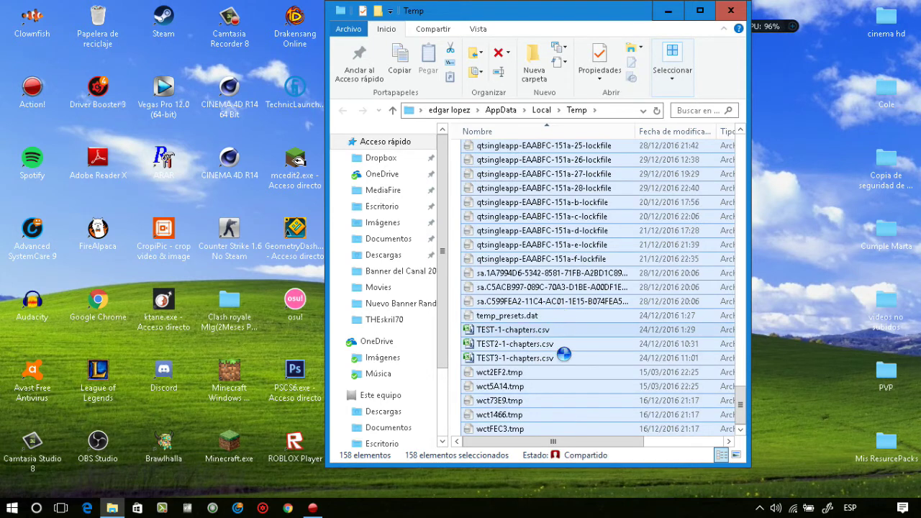
right_click(534, 333)
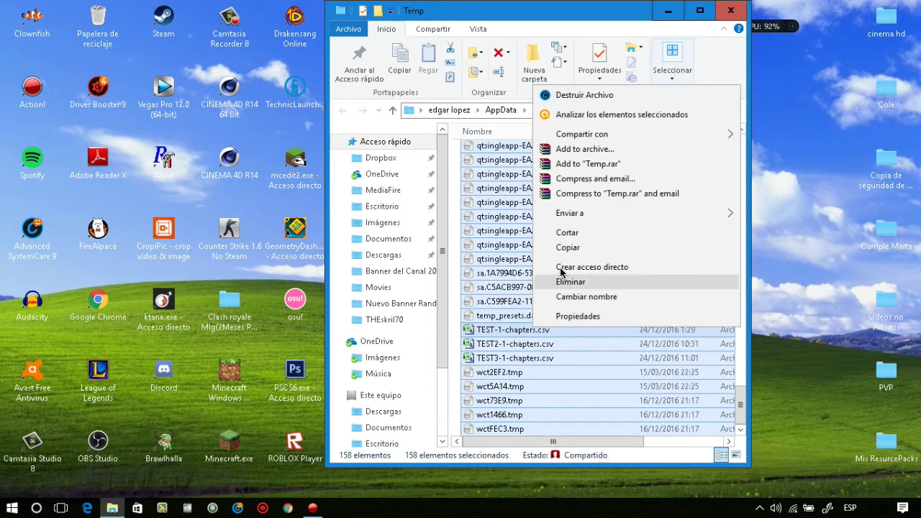
click(560, 282)
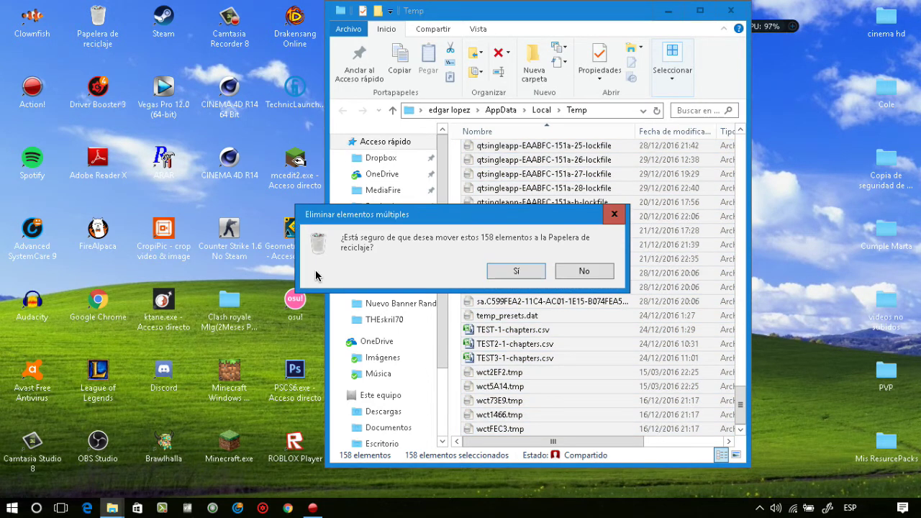
click(521, 273)
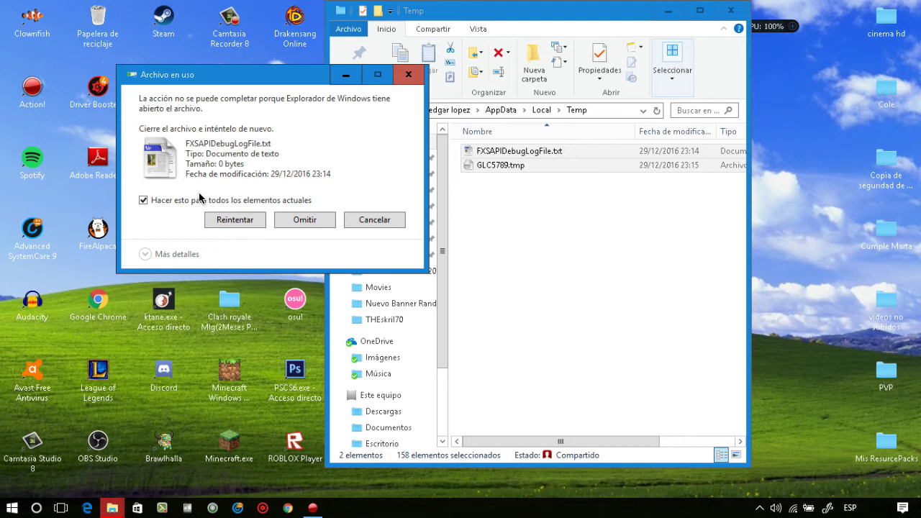
click(304, 219)
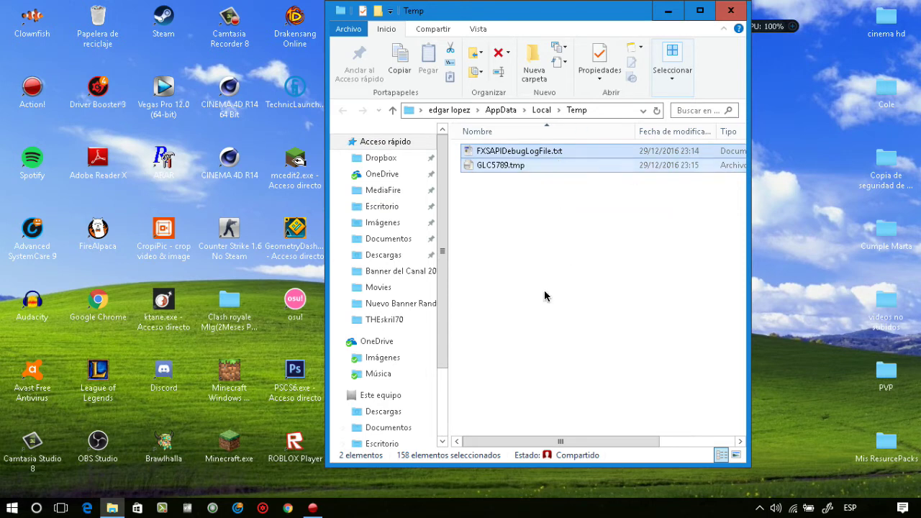
click(509, 310)
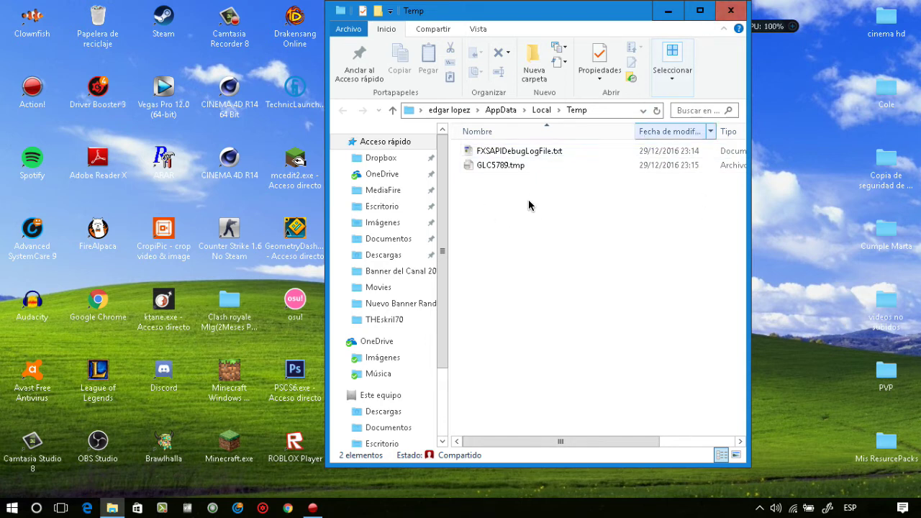
click(730, 13)
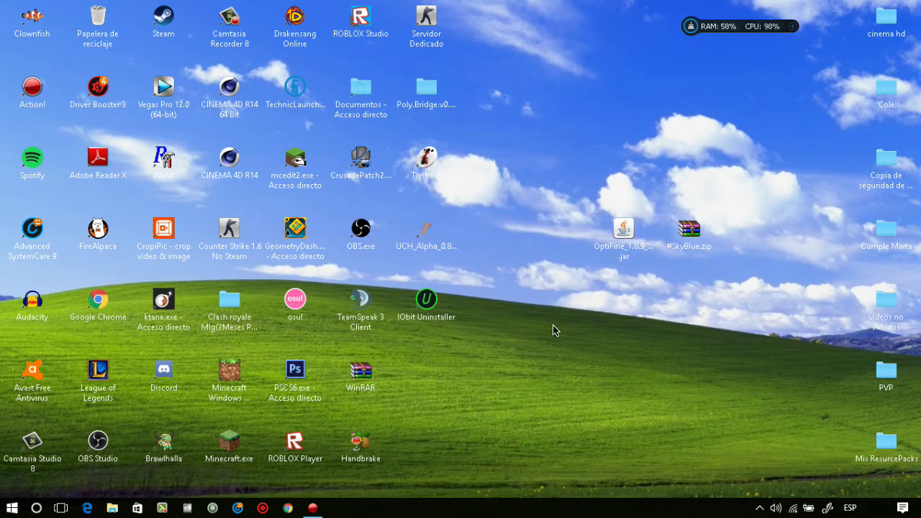
Open the Windows Temp folder by running temp, without percent signs, from the Run dialog.
key(super+r)
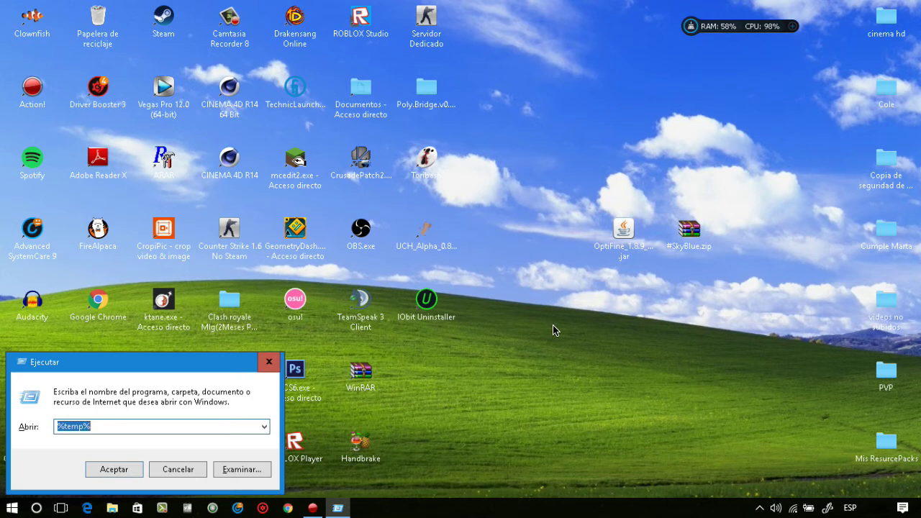
click(103, 426)
key(BackSpace)
key(Left)
key(Left)
key(Left)
key(Left)
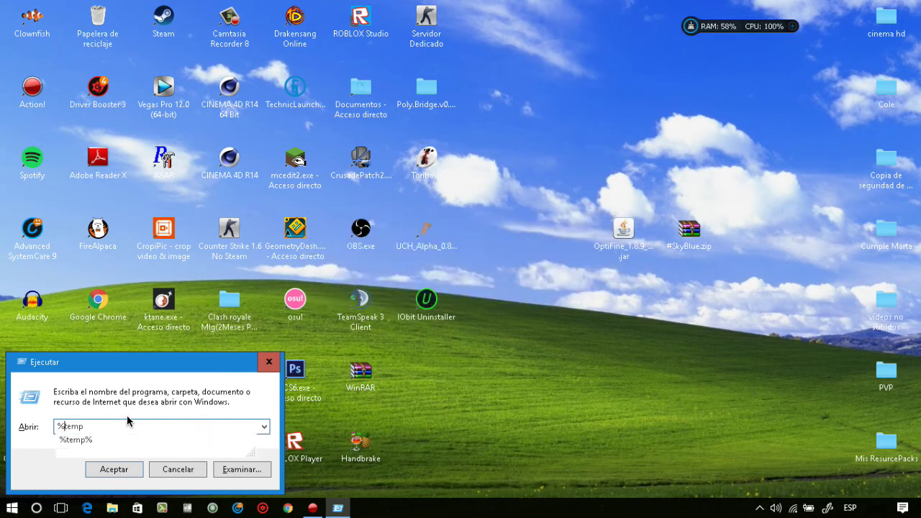
key(BackSpace)
click(109, 469)
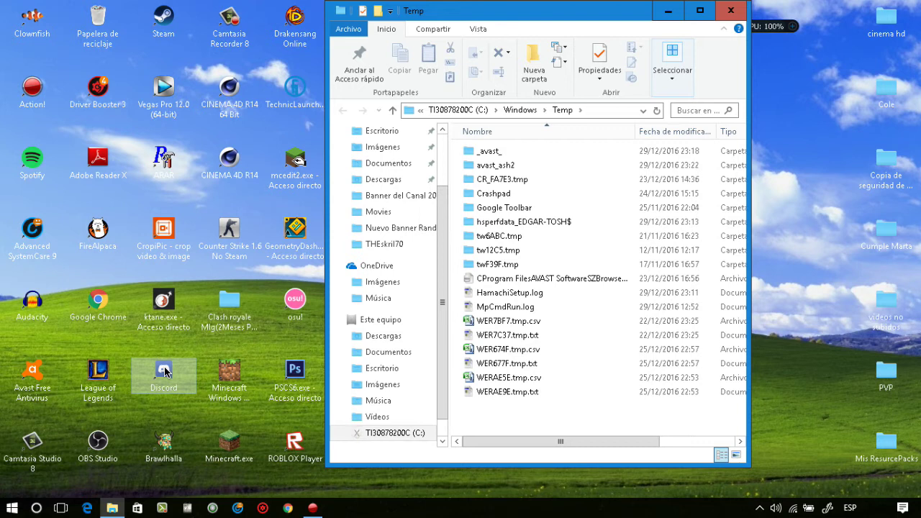
Move everything in the Windows Temp folder to the Recycle Bin, skipping all items that need administrator permission, and close the folder.
drag(498, 417, 527, 143)
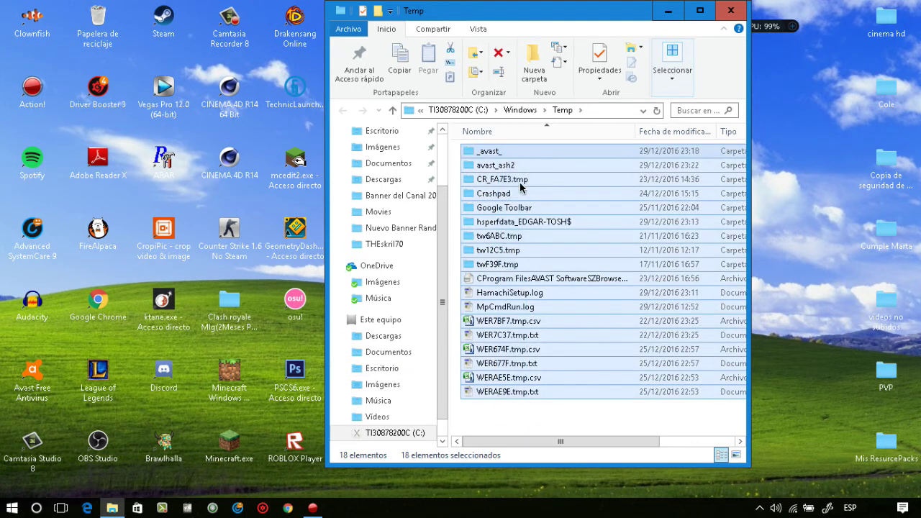
right_click(511, 248)
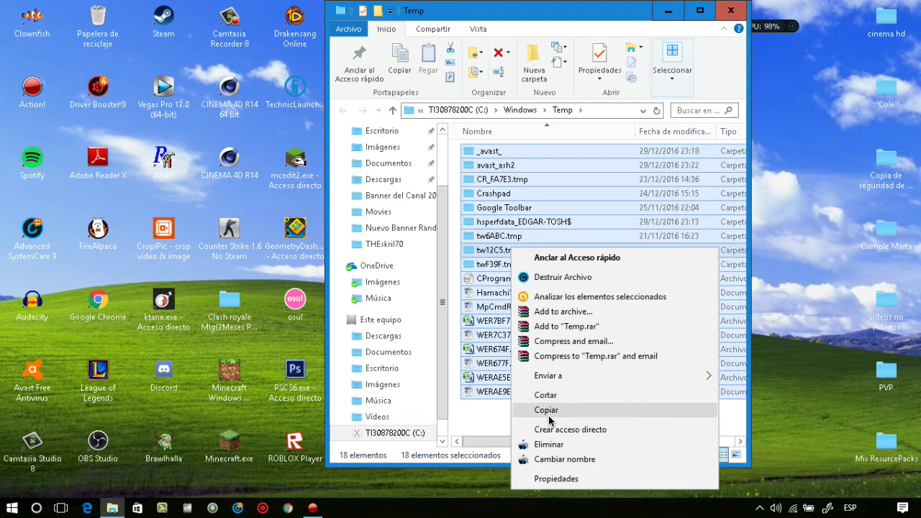
click(549, 445)
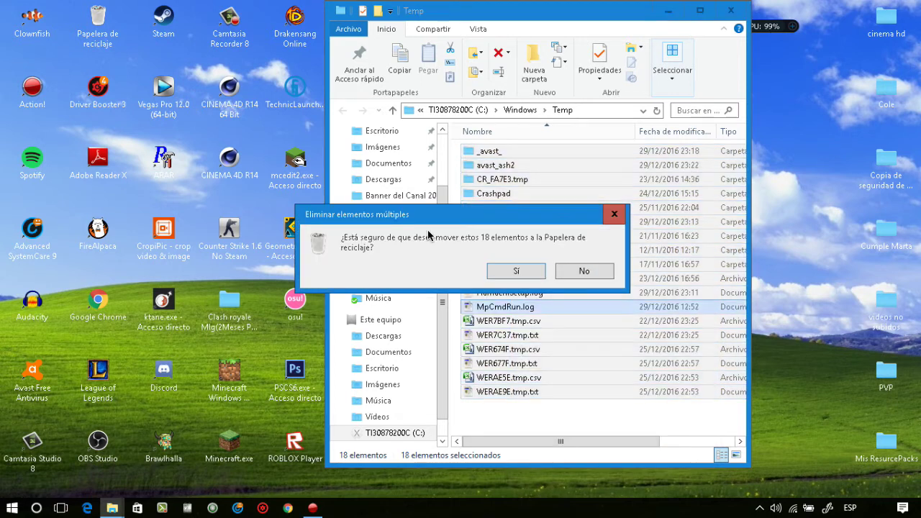
click(516, 273)
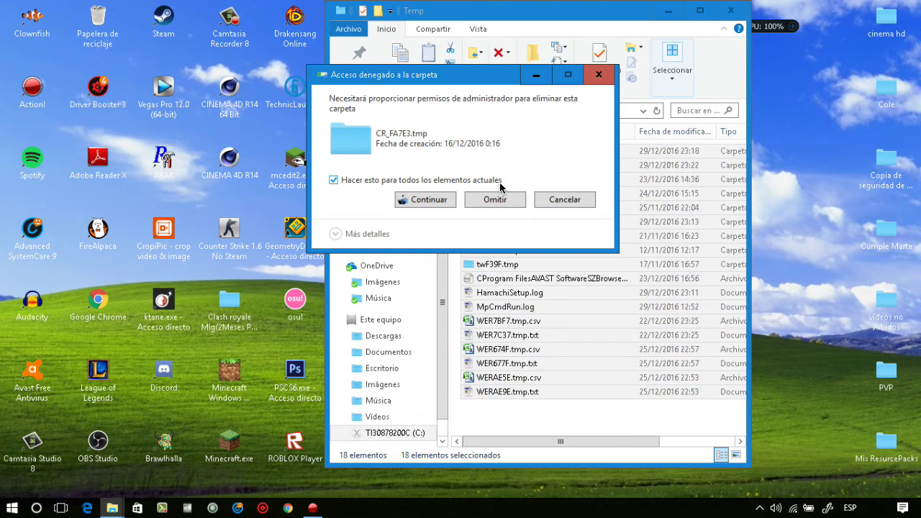
click(491, 200)
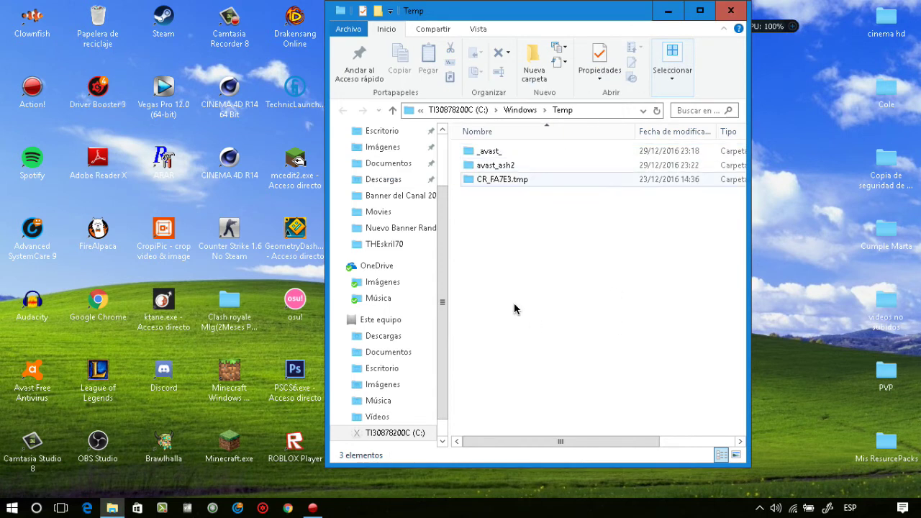
click(737, 10)
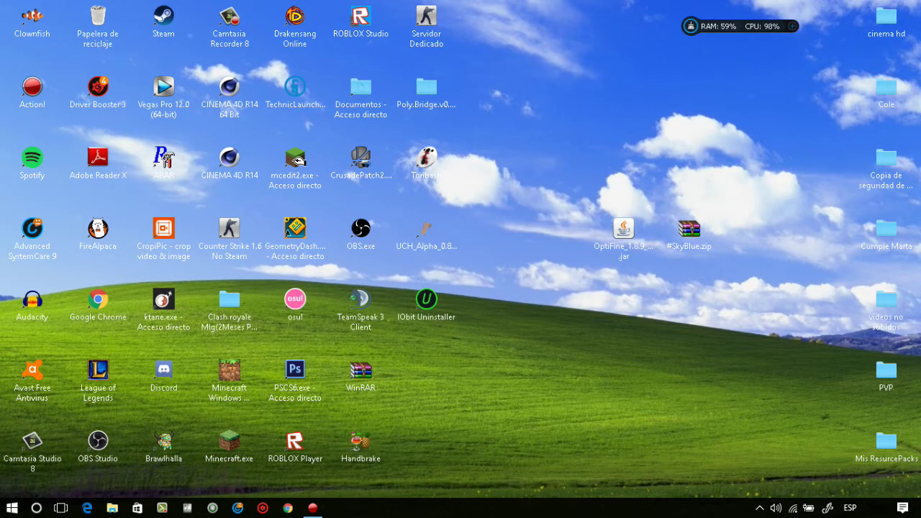
Open the Windows Prefetch folder by running prefetch from the Run dialog and grant permanent access to it.
key(super+r)
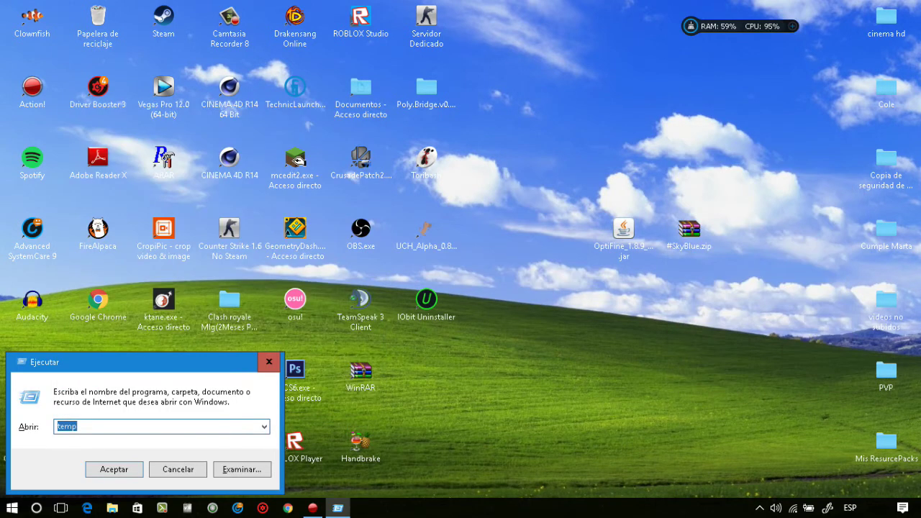
key(BackSpace)
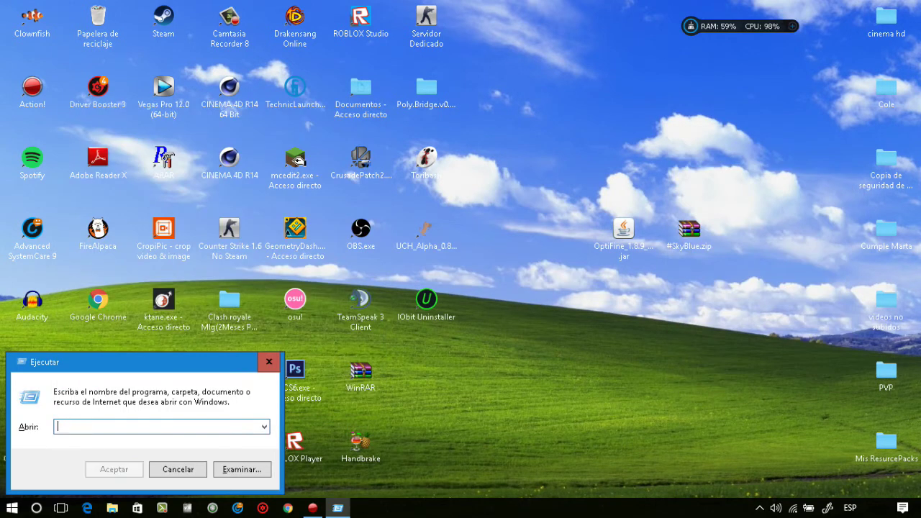
text(P)
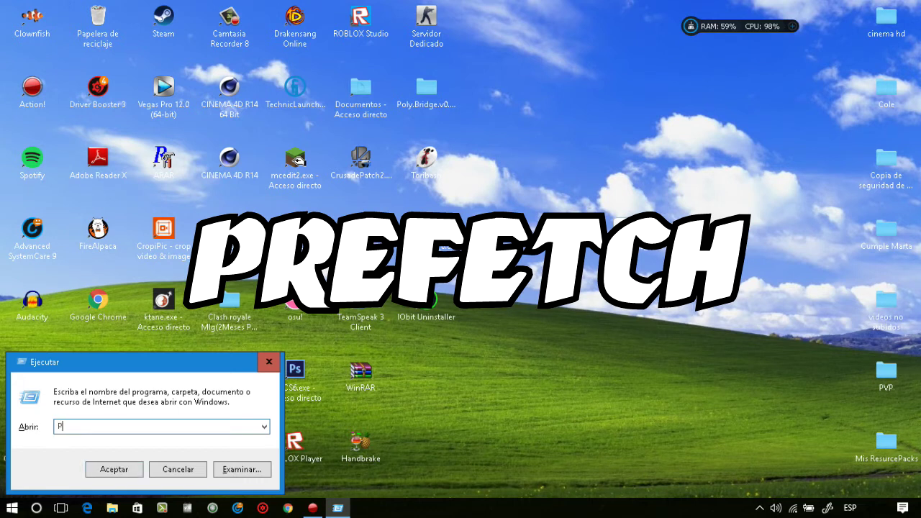
key(BackSpace)
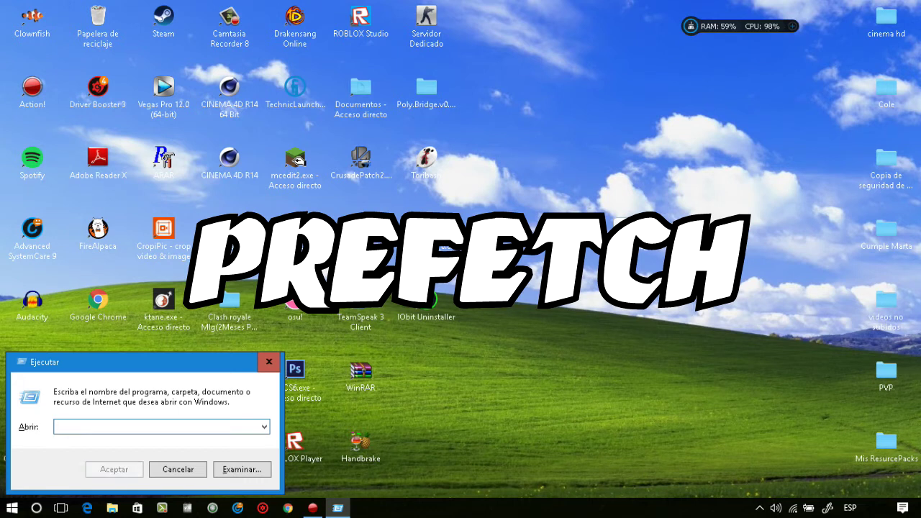
text(prefetch)
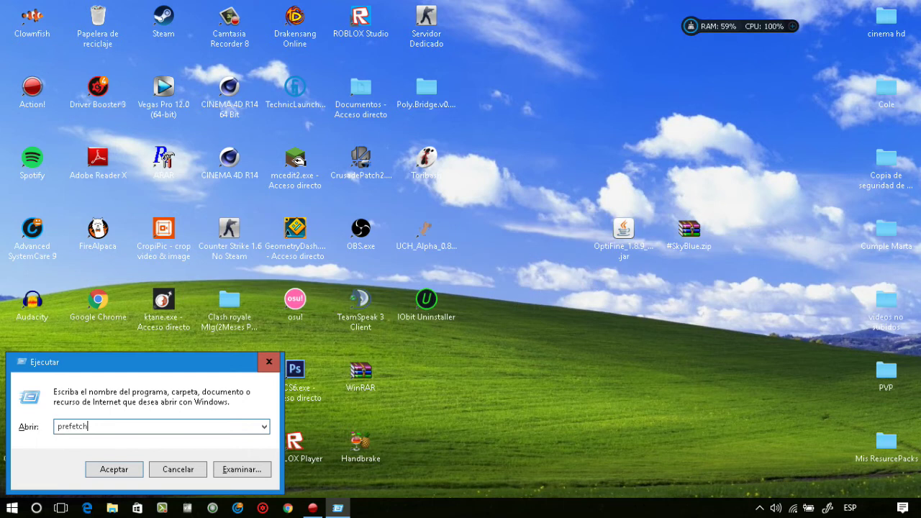
click(109, 468)
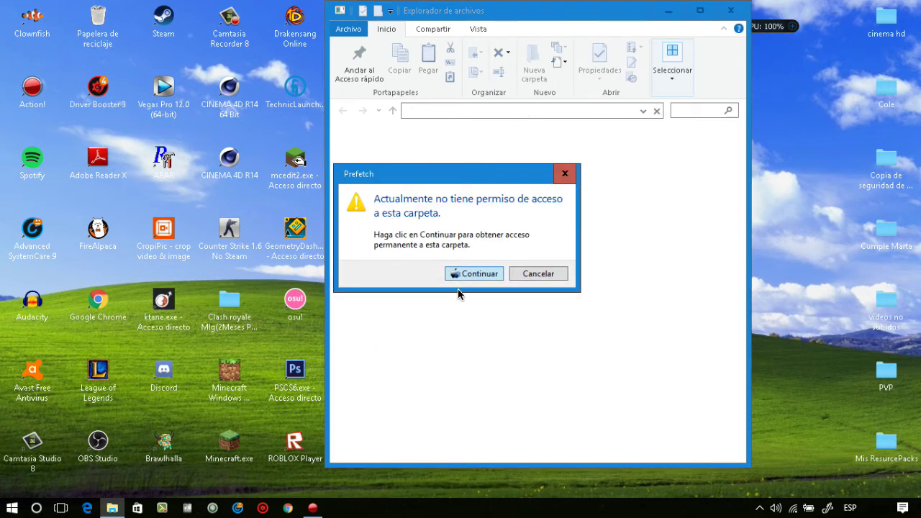
click(493, 275)
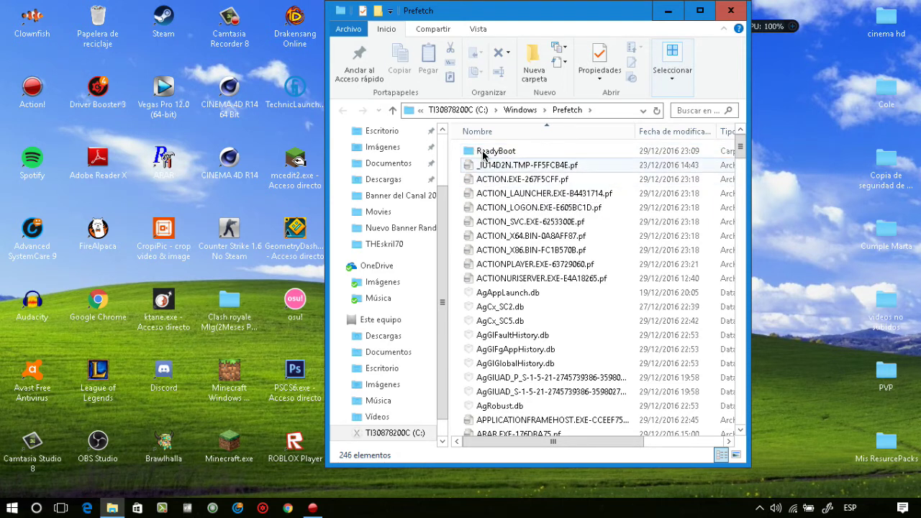
Move everything in the Prefetch folder to the Recycle Bin, skipping all files in use, and close the folder.
click(484, 153)
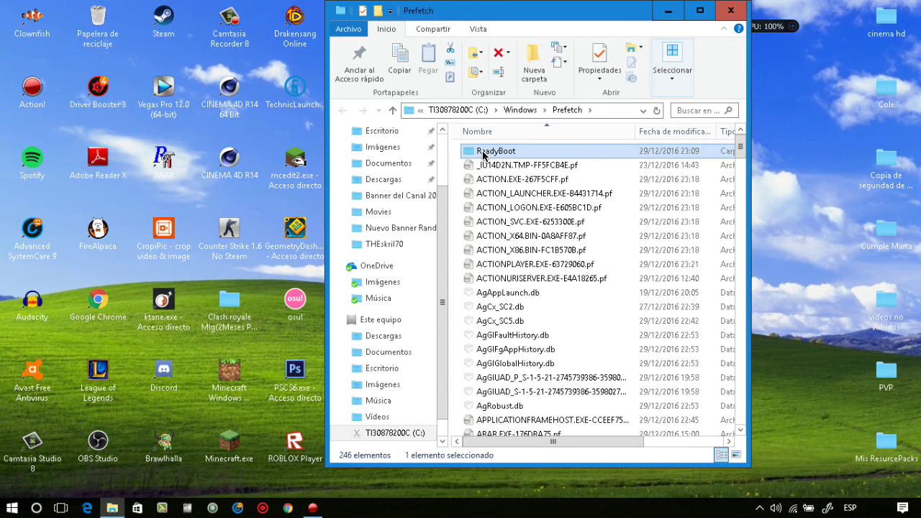
drag(453, 145, 571, 515)
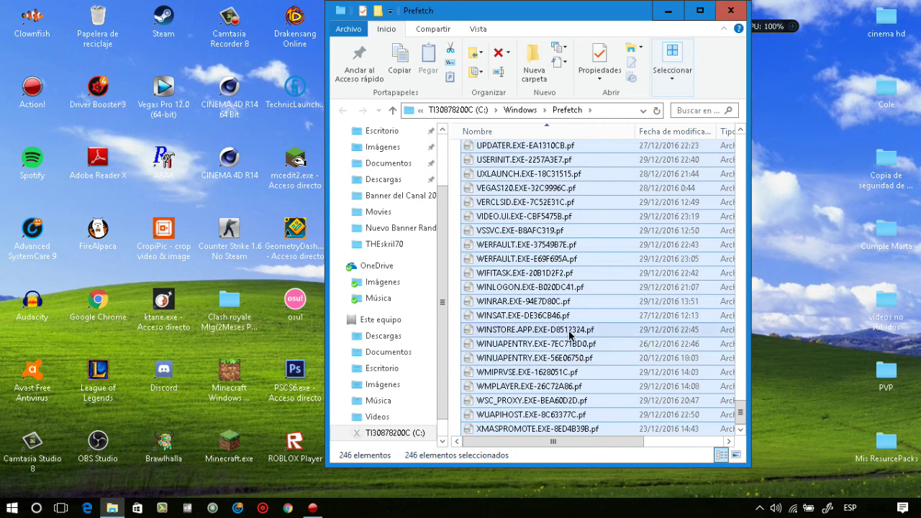
right_click(585, 306)
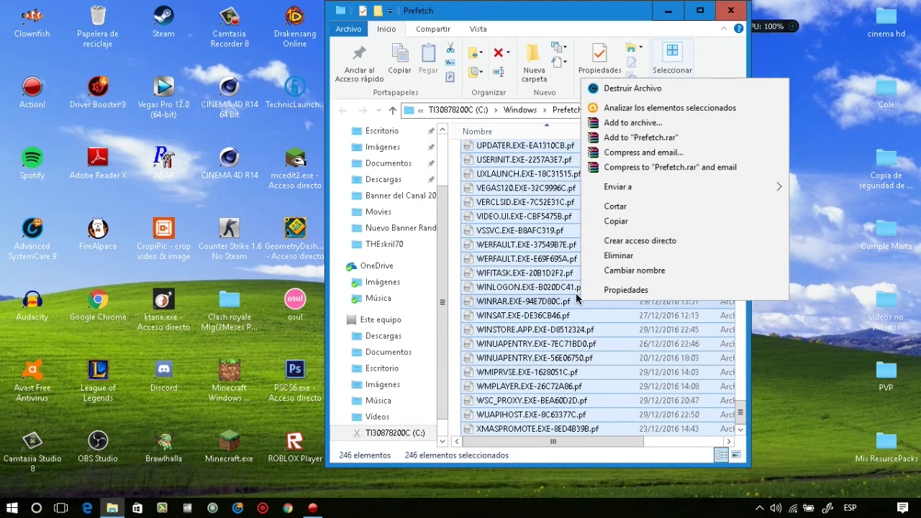
click(598, 256)
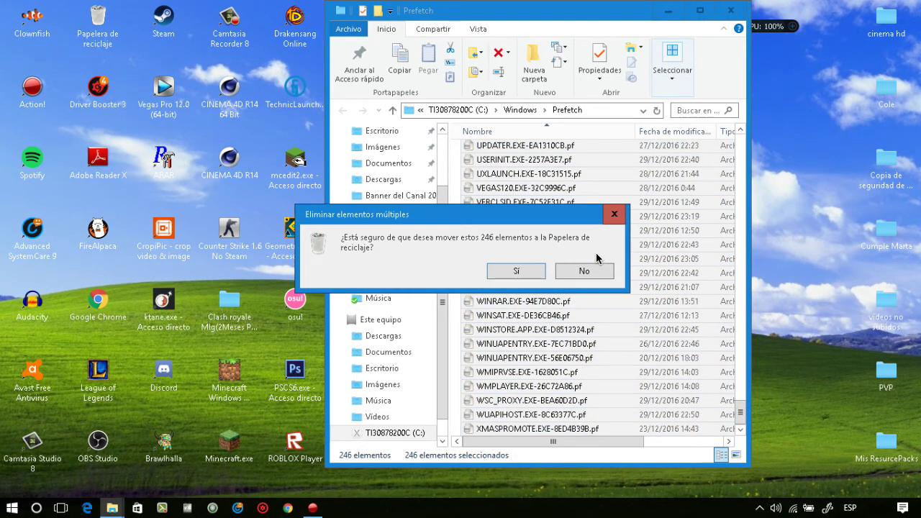
click(524, 272)
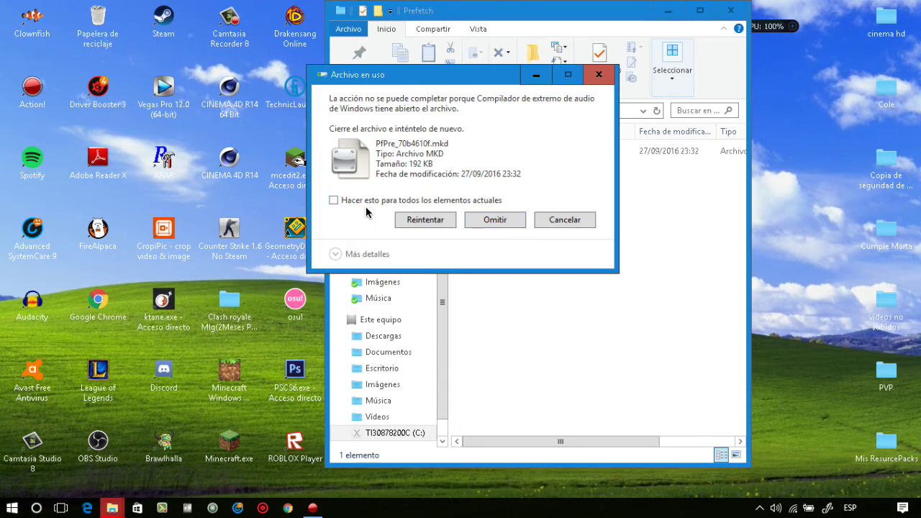
click(332, 200)
click(486, 220)
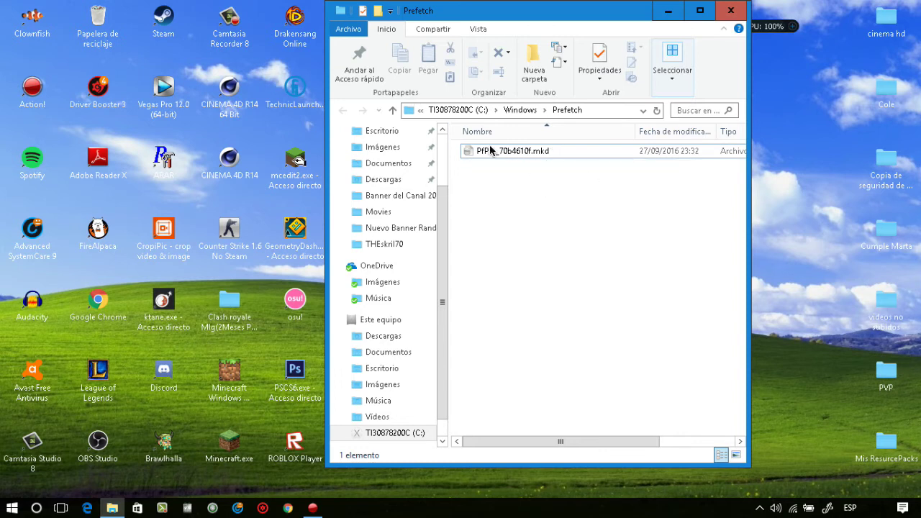
click(731, 10)
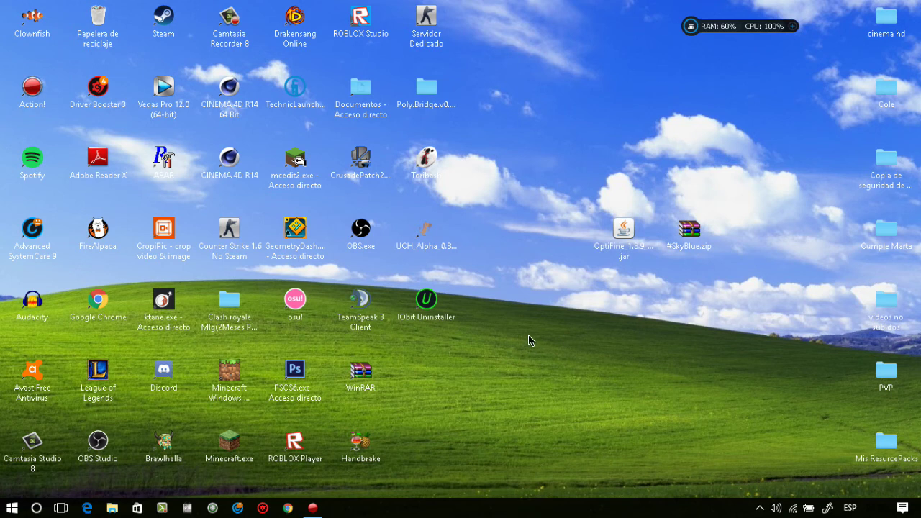
Empty the Recycle Bin permanently and close its window.
click(112, 34)
double_click(112, 34)
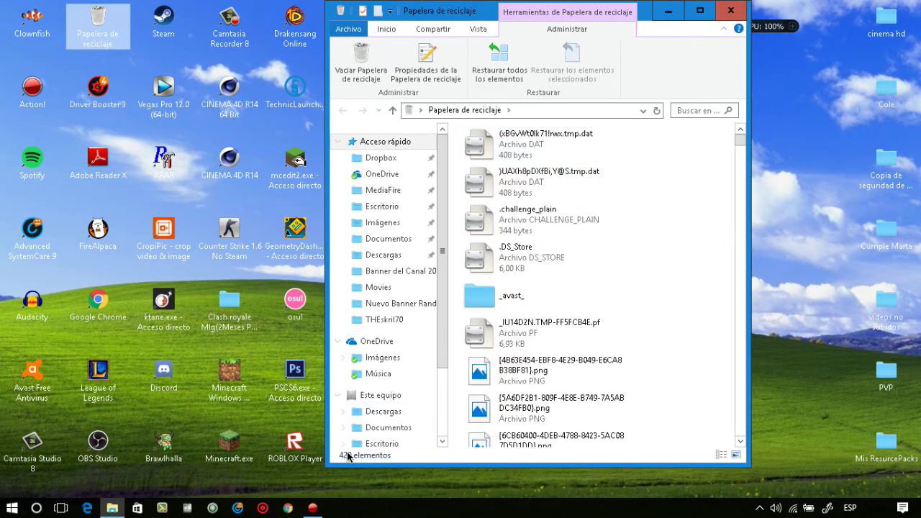
right_click(695, 185)
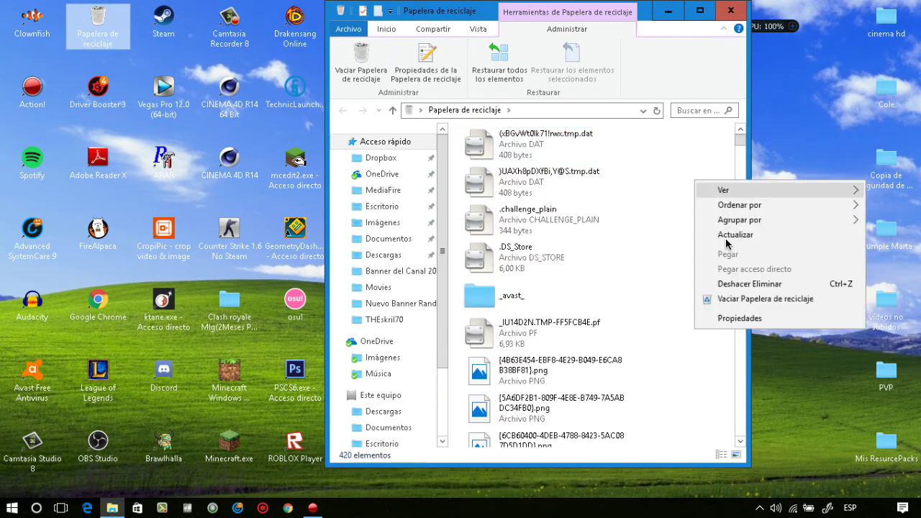
click(643, 290)
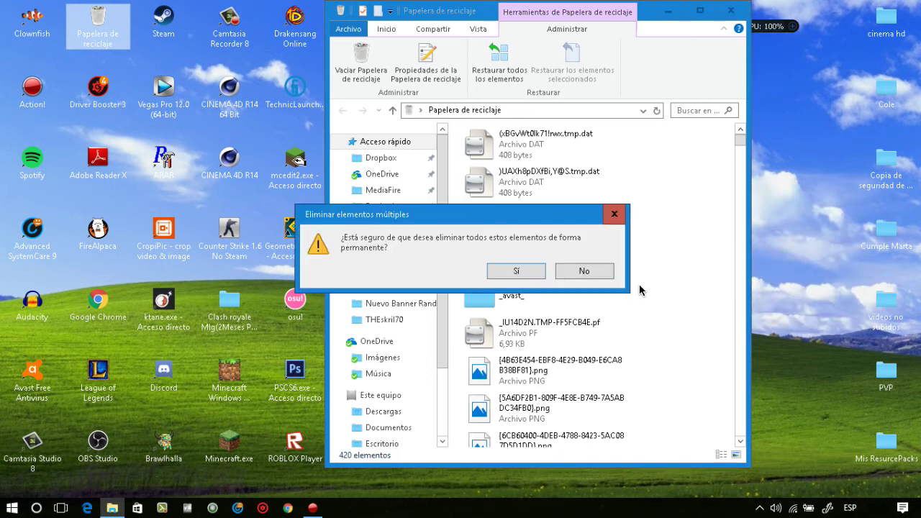
click(521, 275)
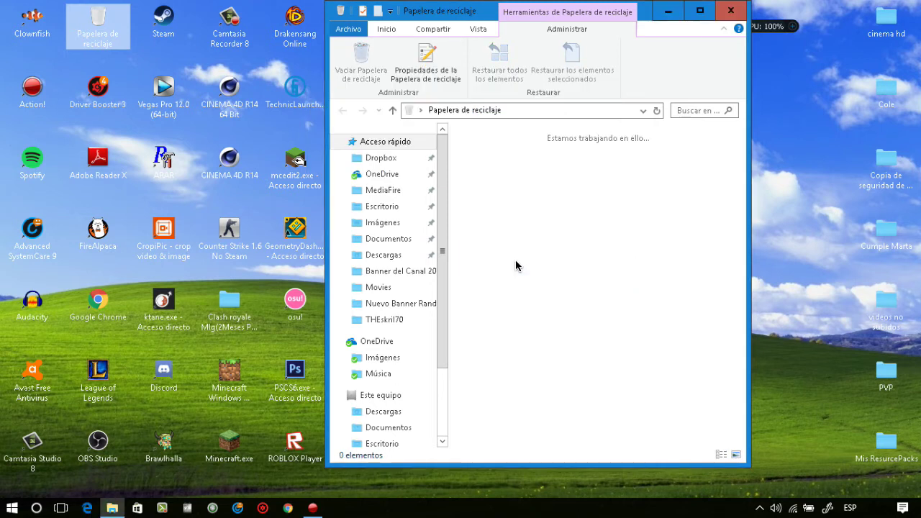
key(alt+F4)
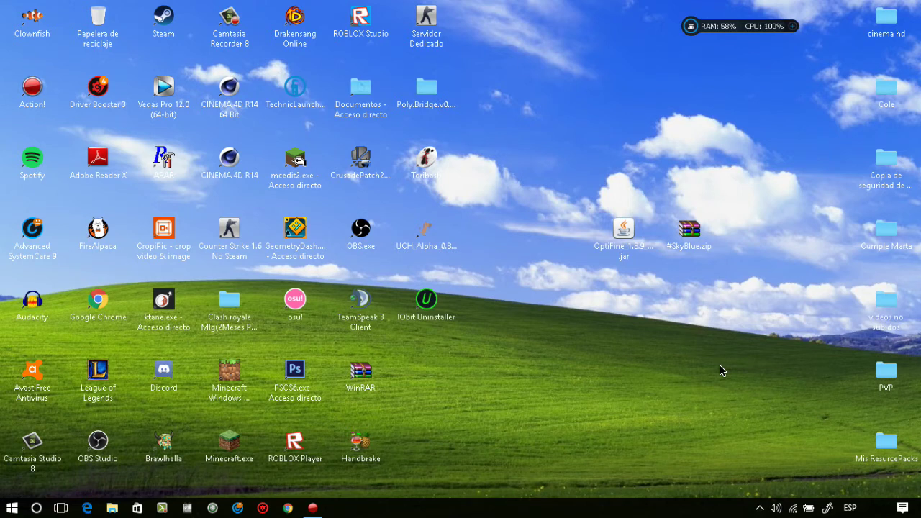
Place #SkyBlue.zip directly above the OptiFine .jar file on the desktop.
drag(680, 237, 617, 168)
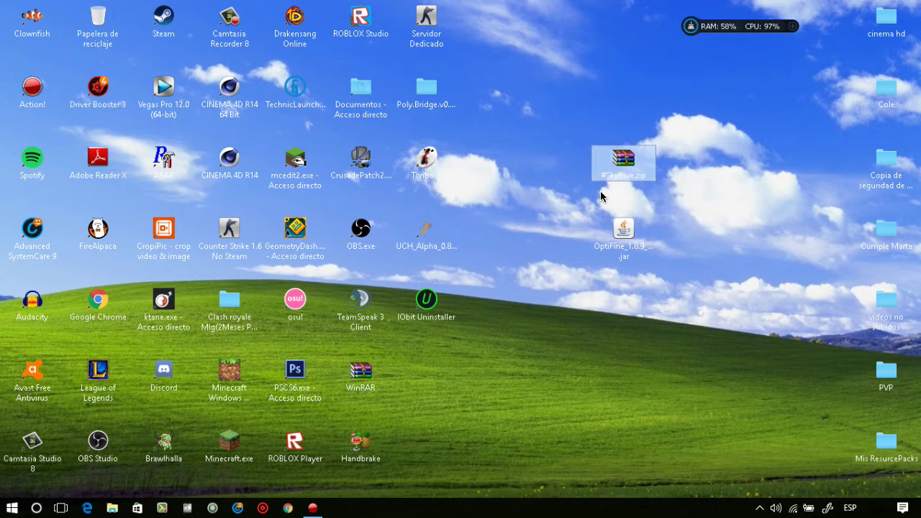
ctrl+click(611, 231)
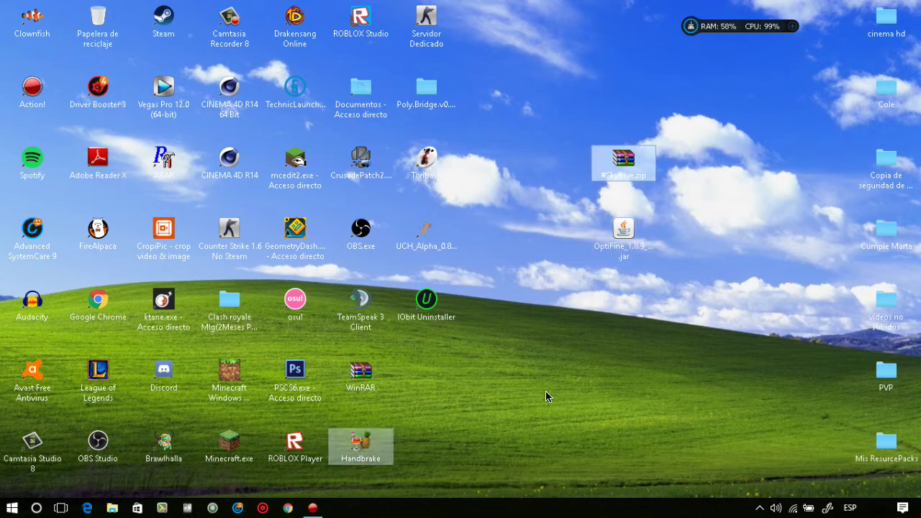
click(654, 371)
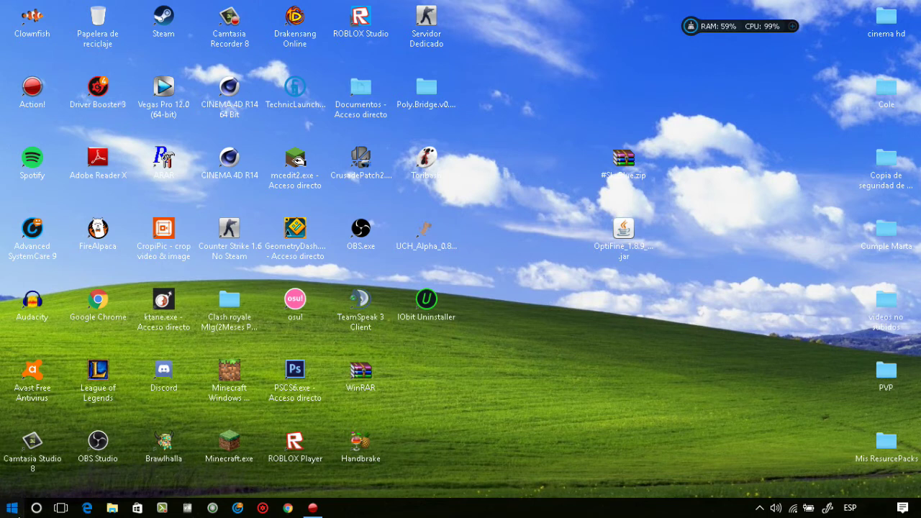
Open the AppData Roaming folder by running %appdata%.
click(12, 507)
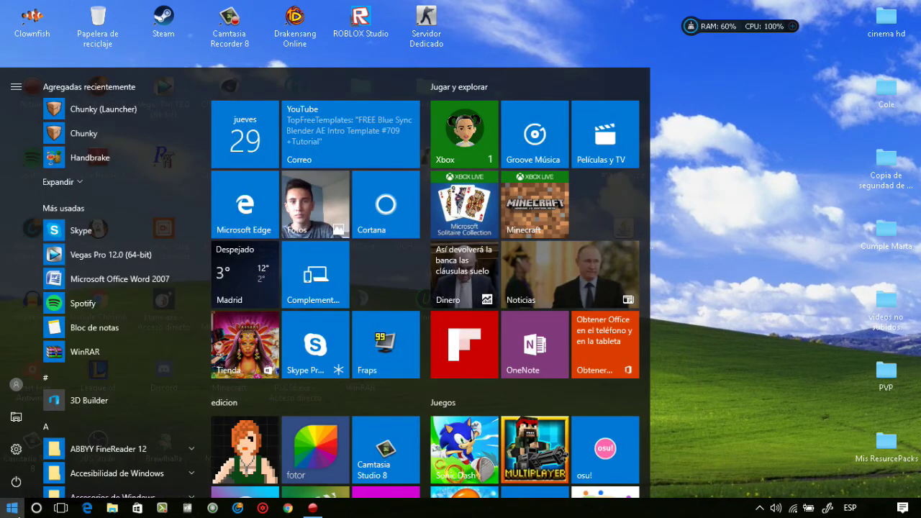
click(12, 507)
text(%)
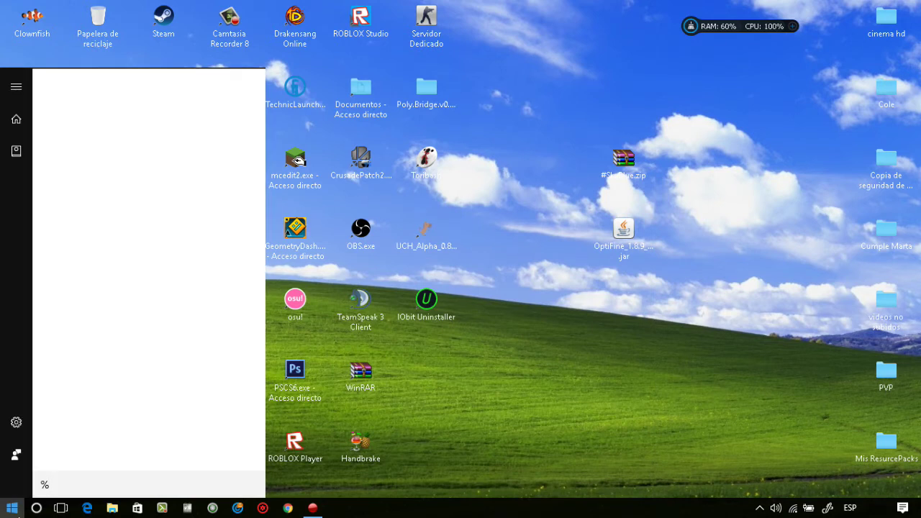
text(appdata%)
key(Return)
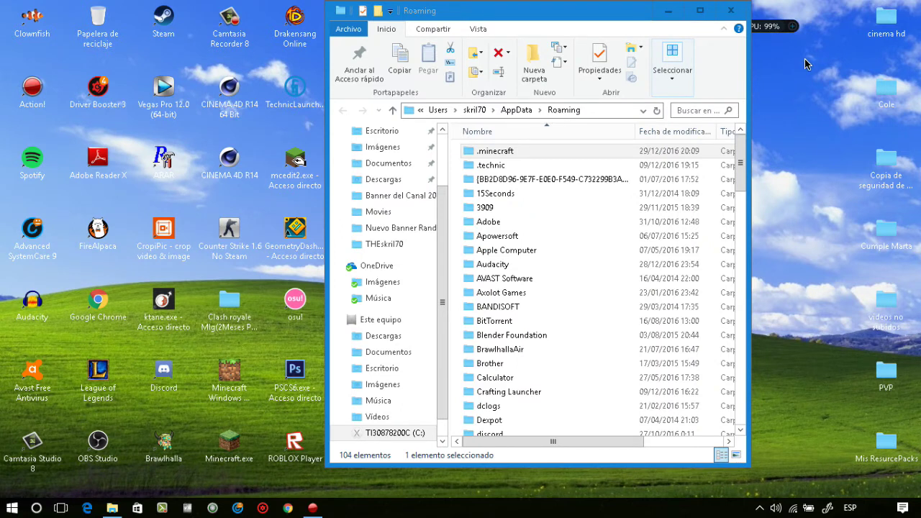
Move the .minecraft folder in Roaming to the Recycle Bin.
click(578, 155)
double_click(581, 157)
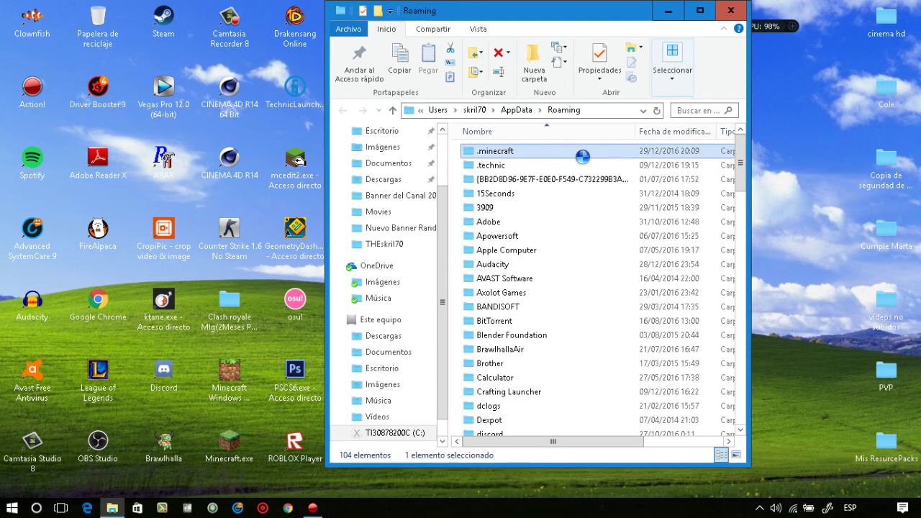
right_click(578, 153)
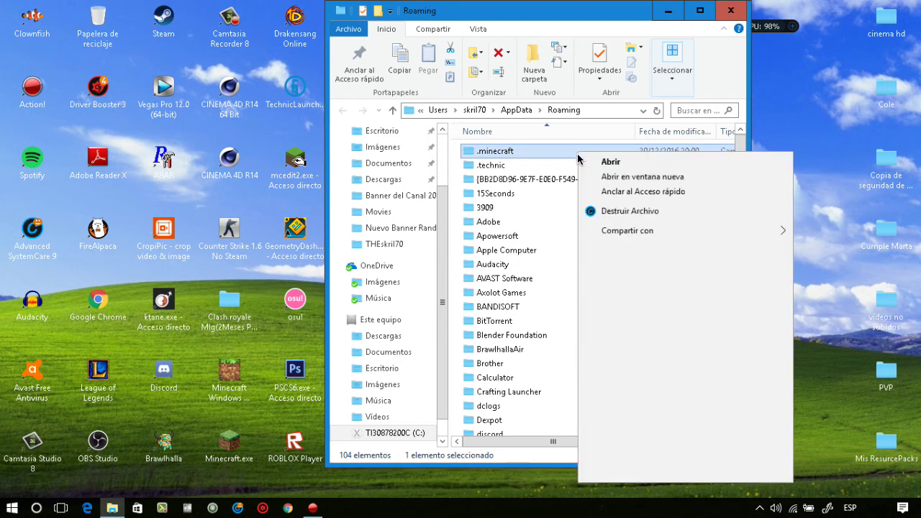
click(627, 437)
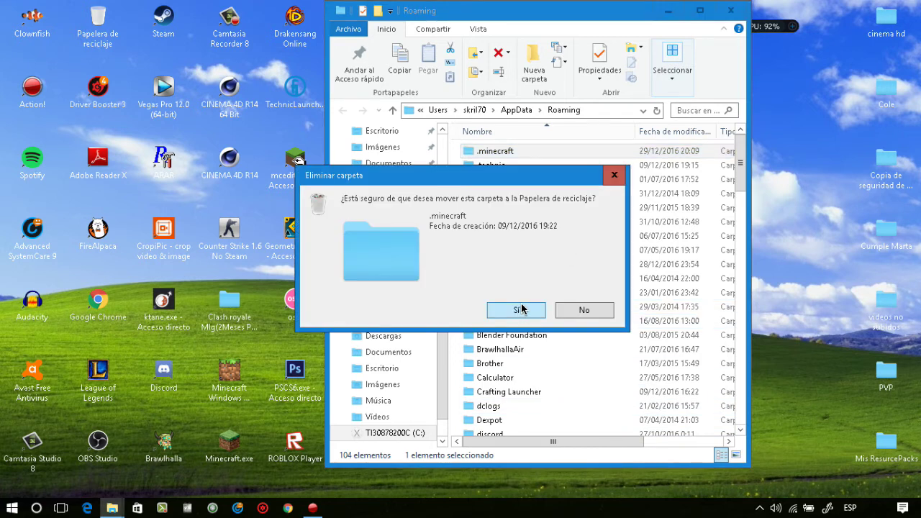
click(526, 308)
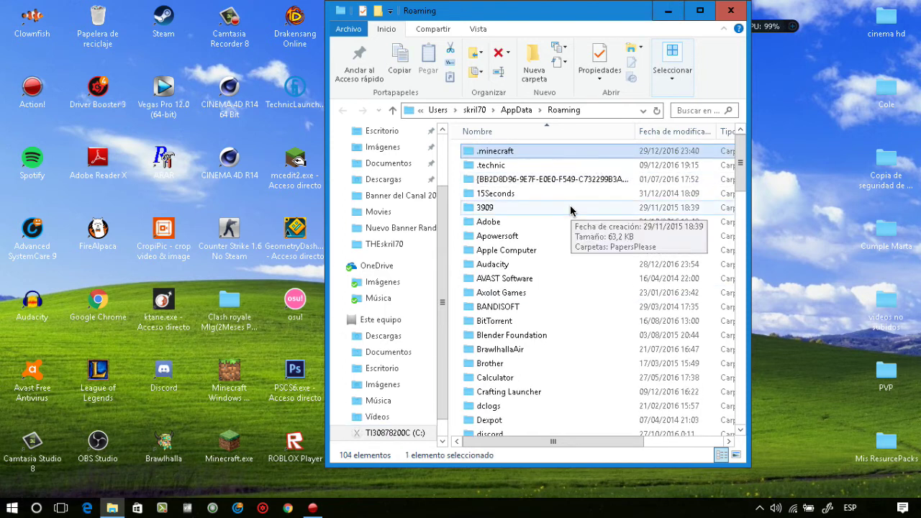
Open the newly created .minecraft folder and move its window clear of the OptiFine and #SkyBlue.zip files on the desktop.
click(504, 151)
double_click(552, 158)
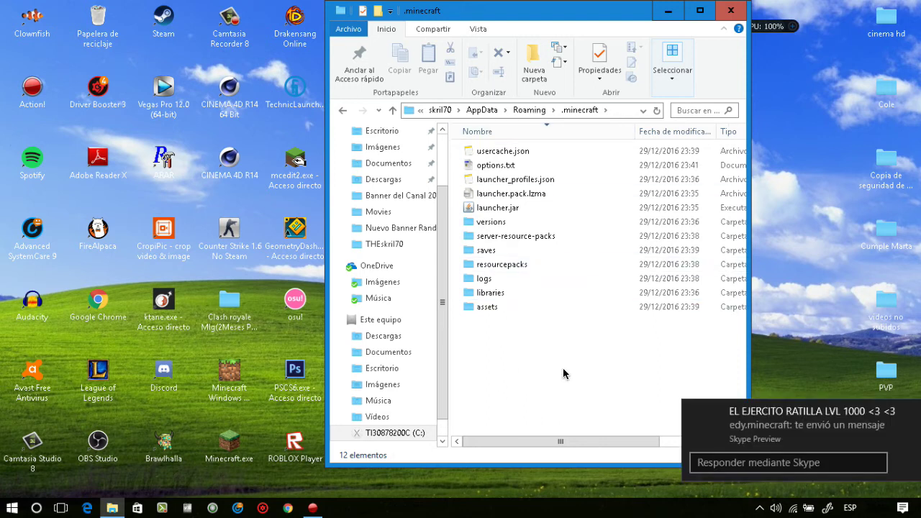
click(914, 413)
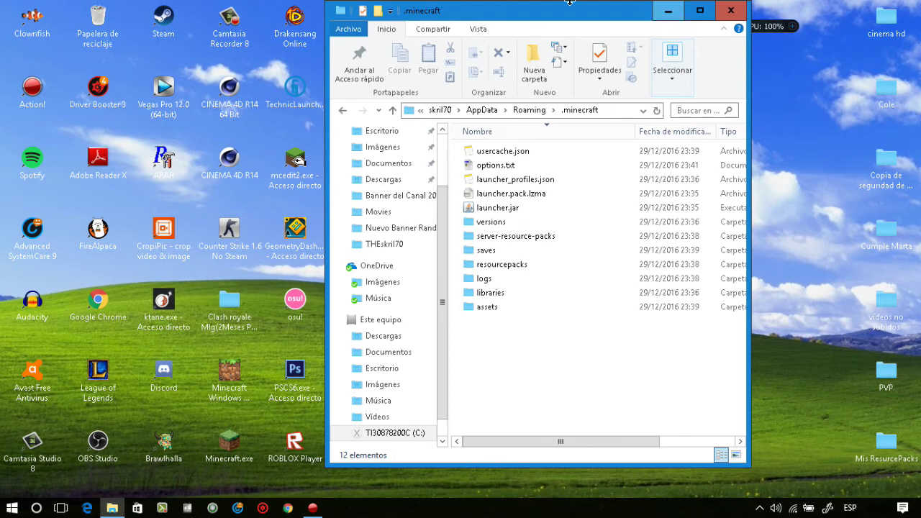
drag(569, 11, 316, 23)
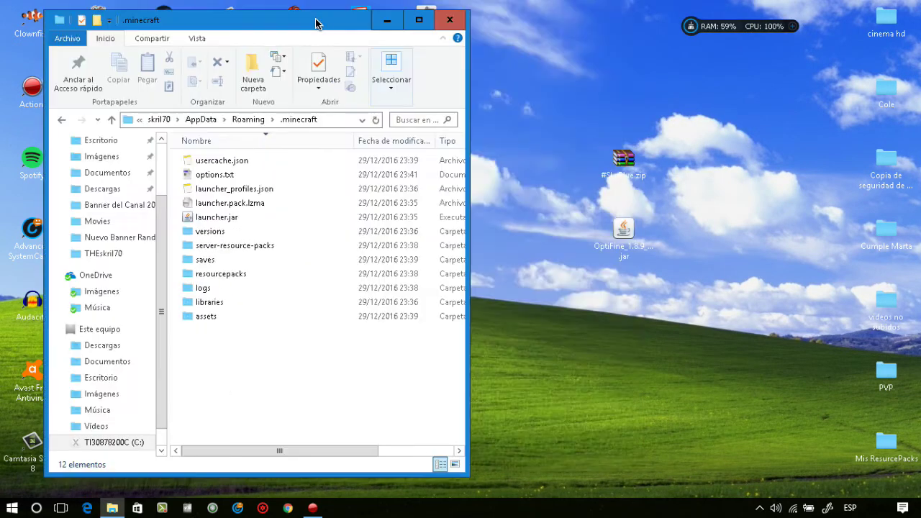
Move #SkyBlue.zip from the desktop into the resourcepacks folder of .minecraft and close the window.
drag(619, 168, 553, 238)
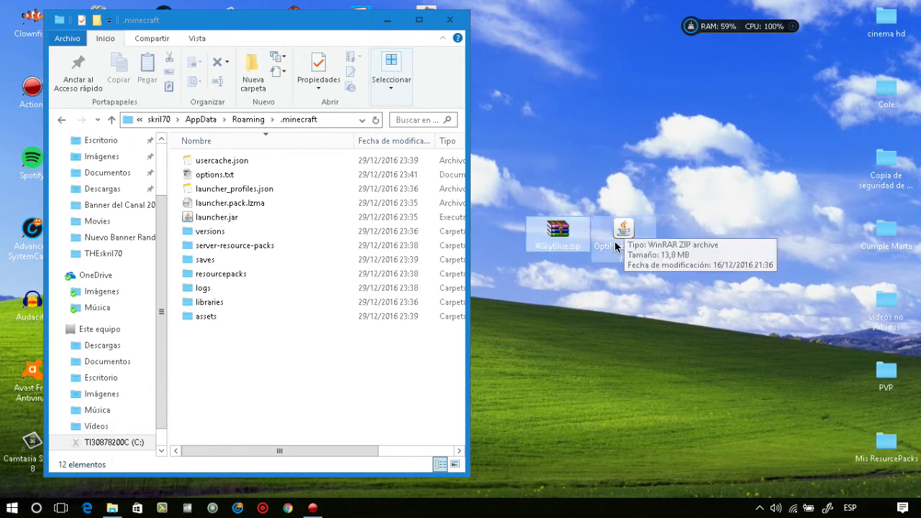
double_click(221, 281)
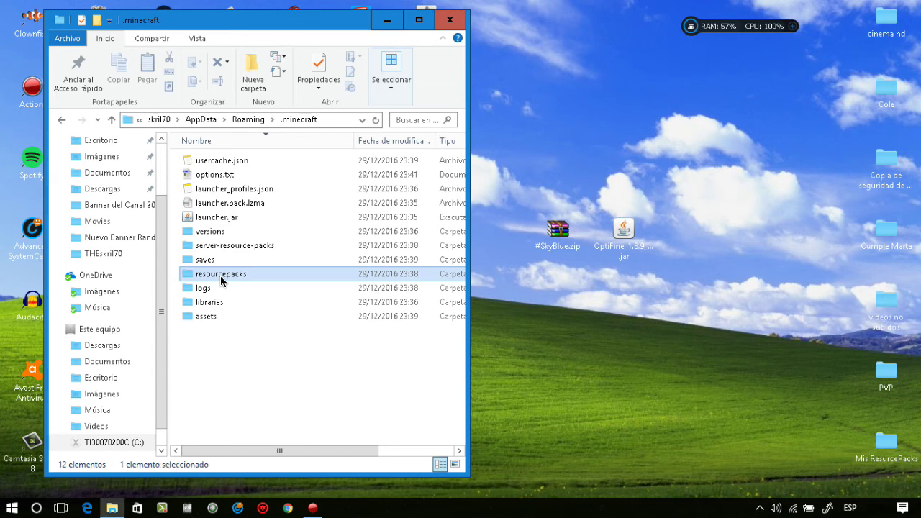
drag(569, 244, 369, 229)
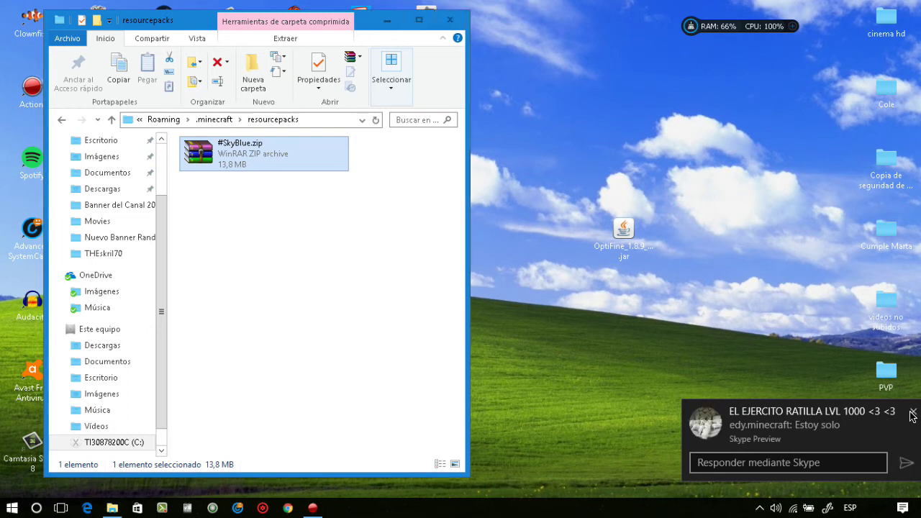
click(914, 412)
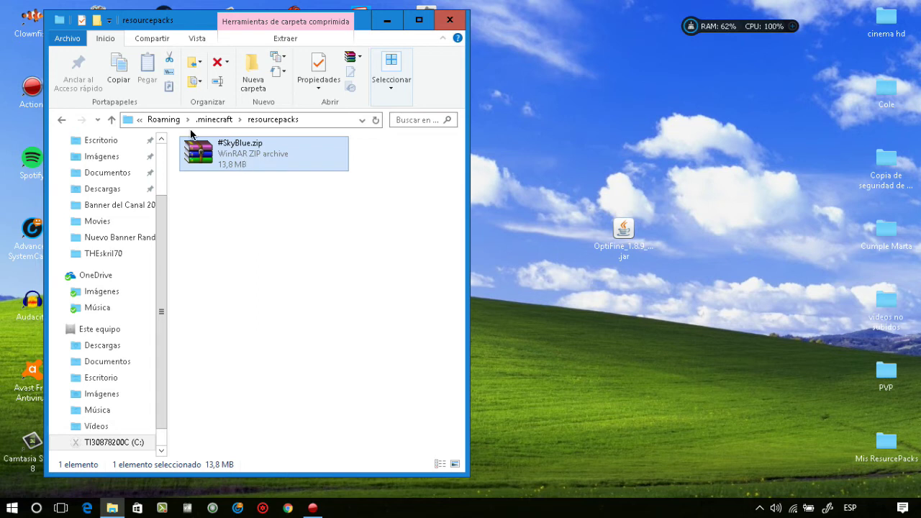
click(227, 121)
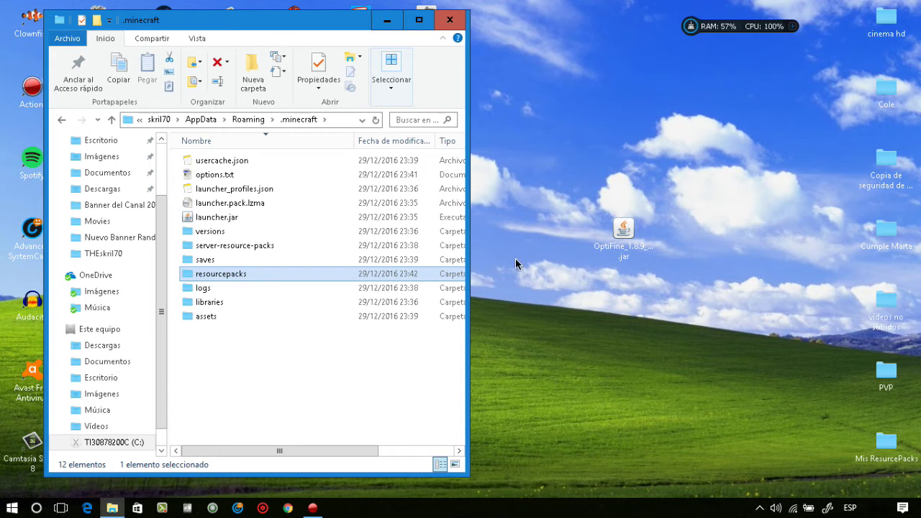
click(450, 19)
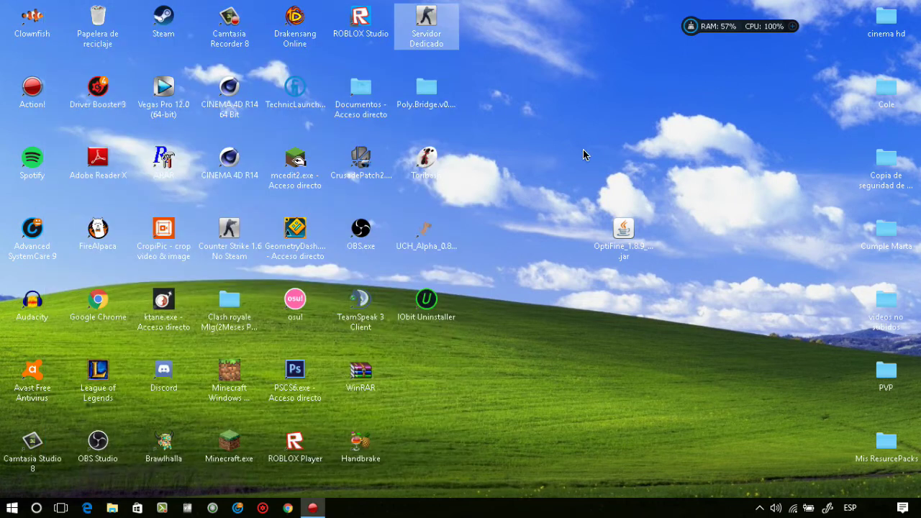
Run the OptiFine HD Ultra H6 installer for Minecraft 1.8.9 from the desktop and install it into the .minecraft folder.
double_click(624, 242)
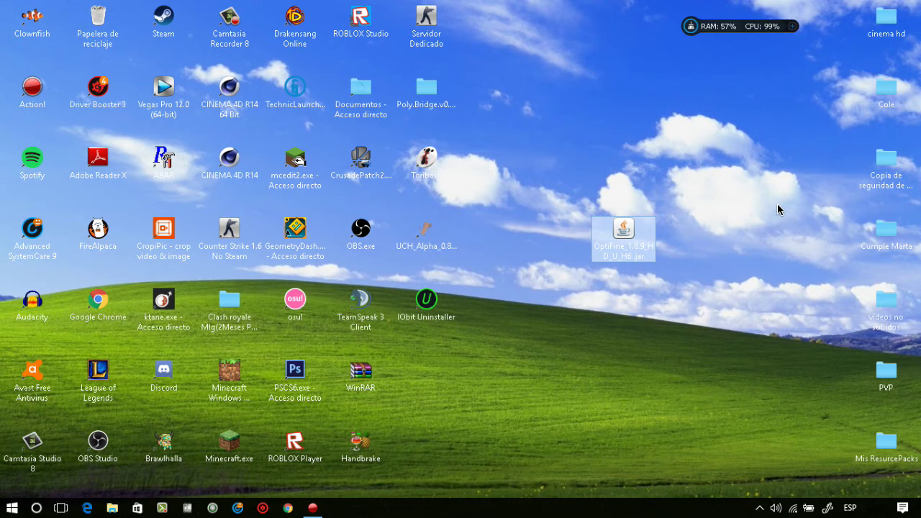
click(621, 256)
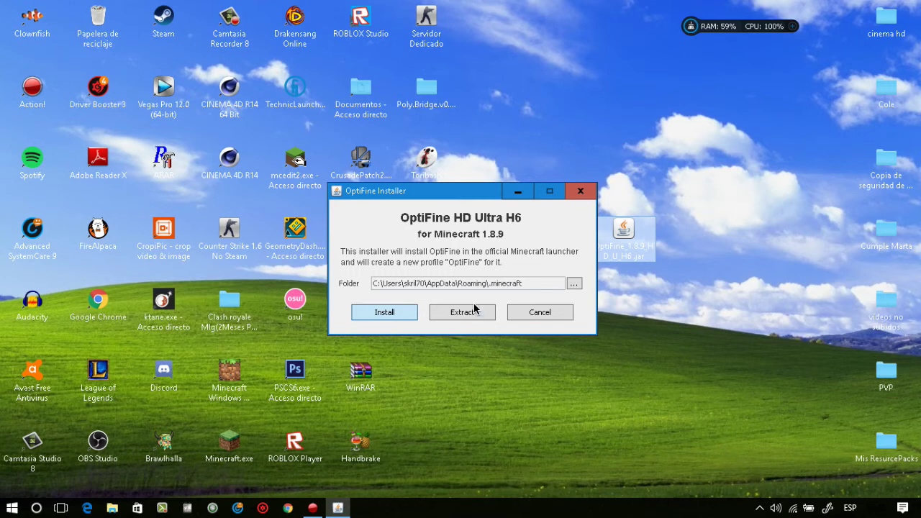
mouse_move(876, 510)
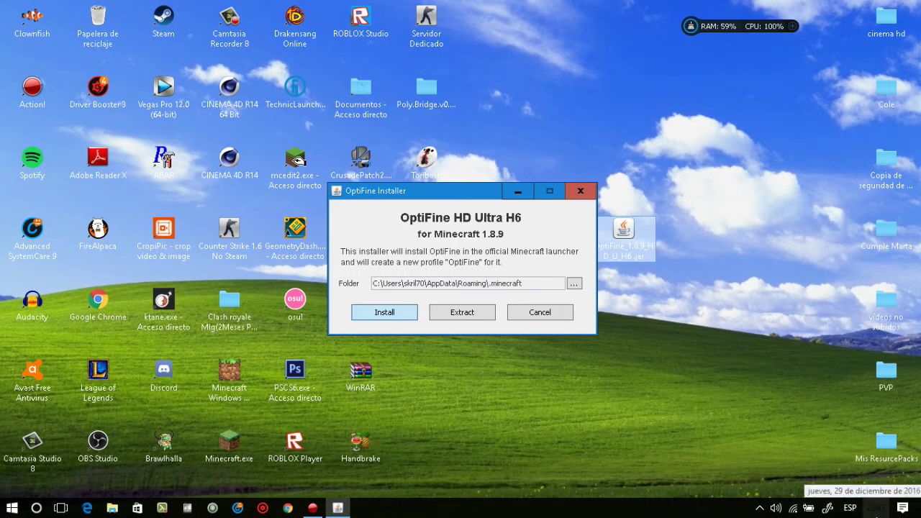
click(395, 315)
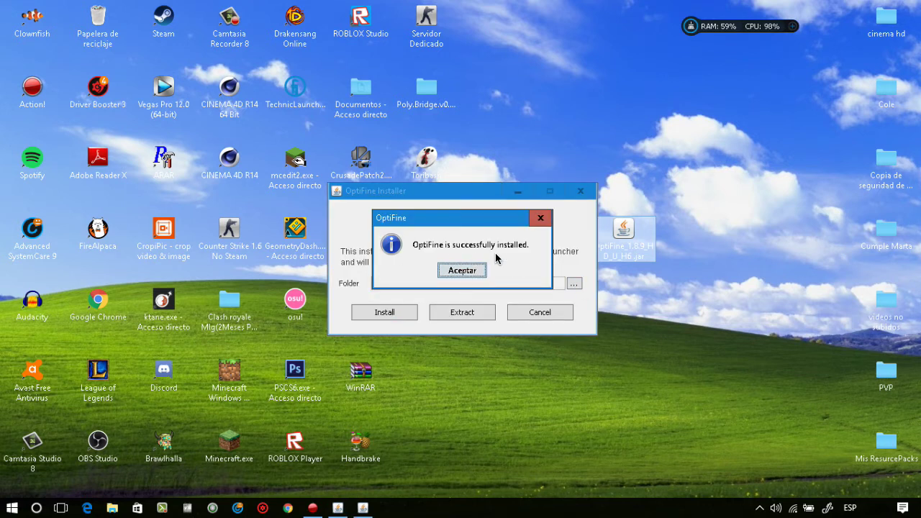
Acknowledge the finished OptiFine installation and close the installer window.
click(463, 272)
click(580, 190)
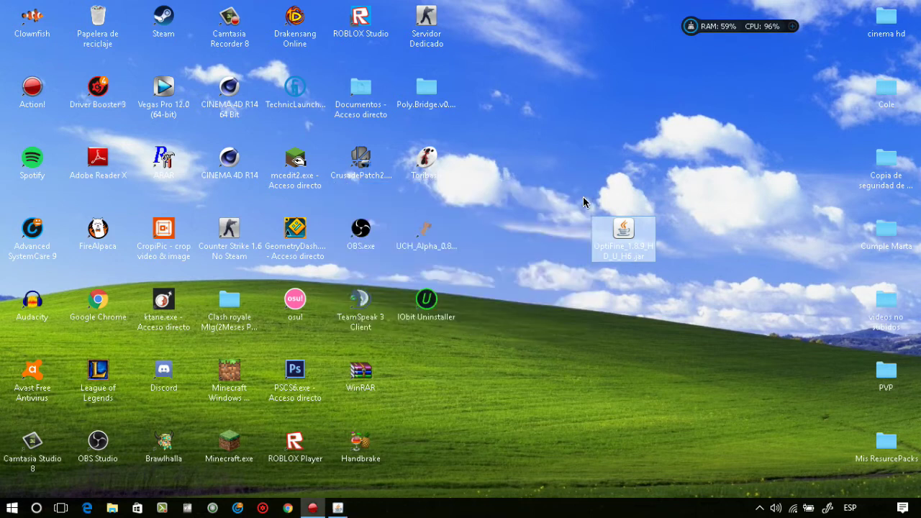
click(617, 305)
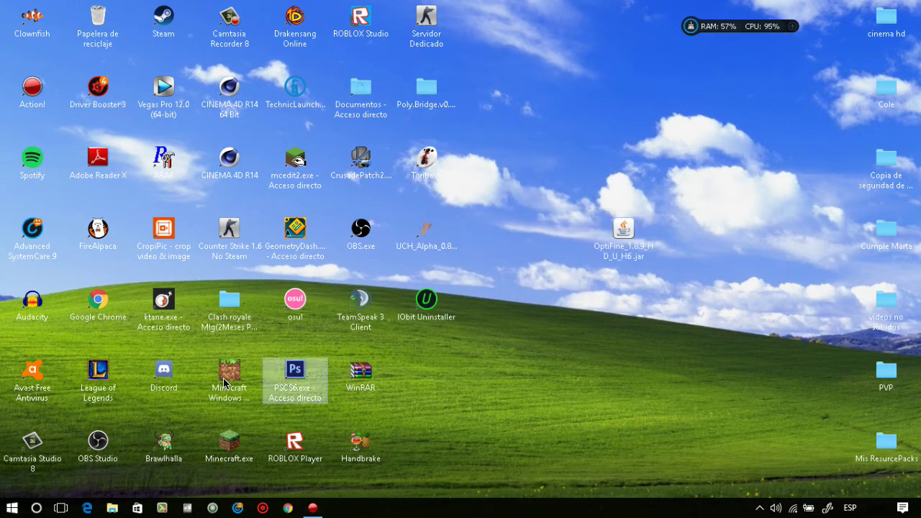
Start the Minecraft launcher from the desktop and open the OptiFine profile for editing.
double_click(231, 441)
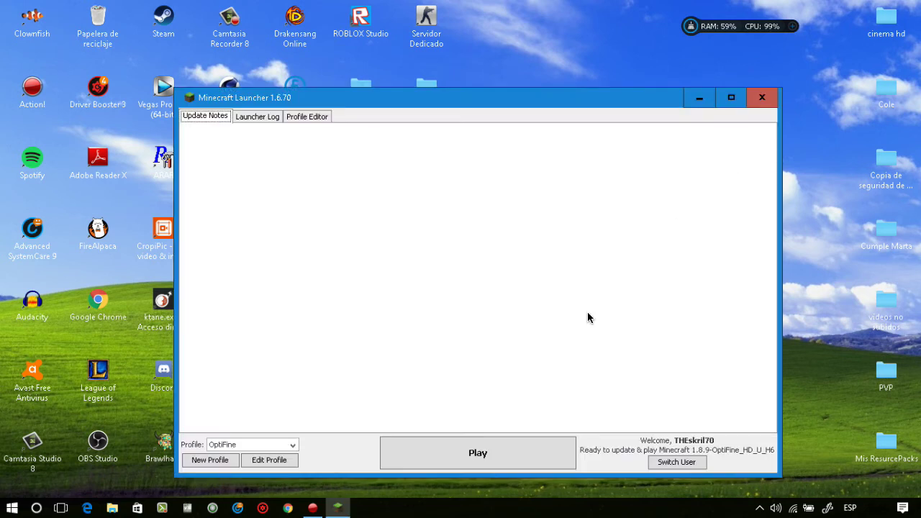
click(223, 447)
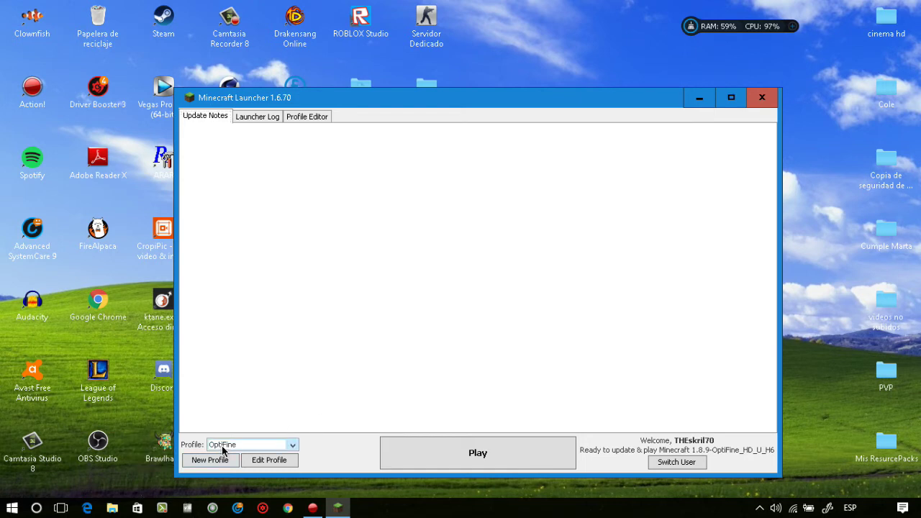
click(235, 457)
click(262, 462)
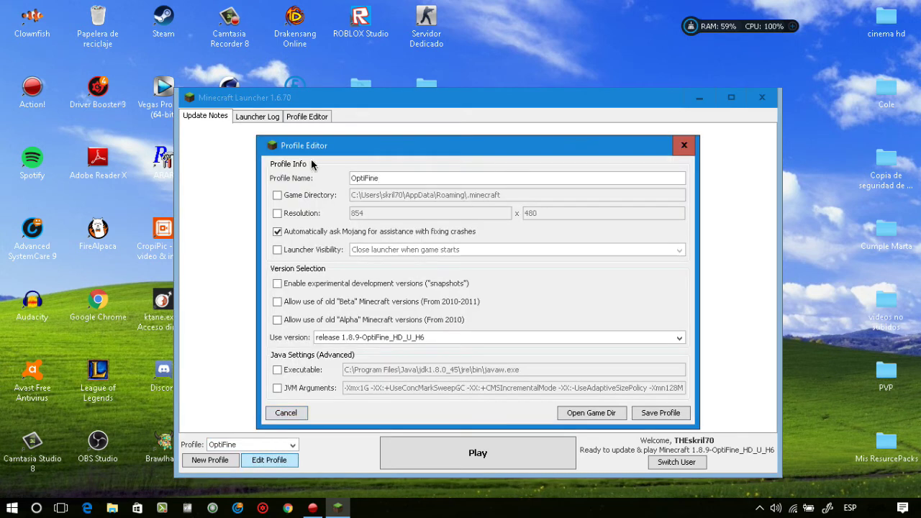
Enable a custom resolution for the OptiFine profile and set its width to 848.
click(296, 217)
click(395, 211)
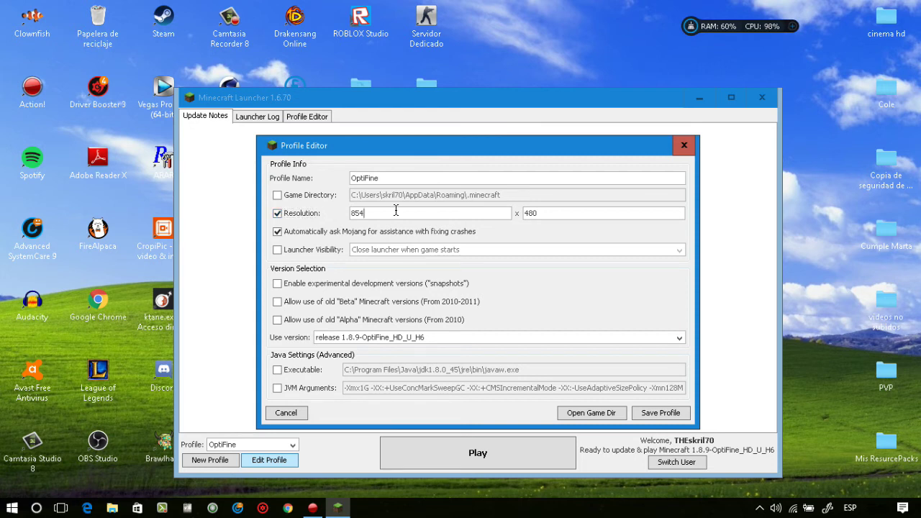
key(BackSpace)
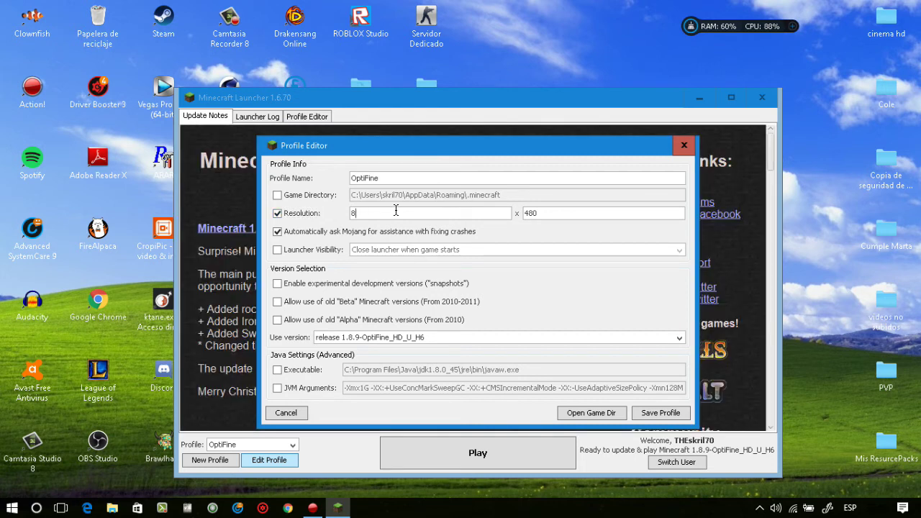
text(48)
click(296, 233)
click(296, 235)
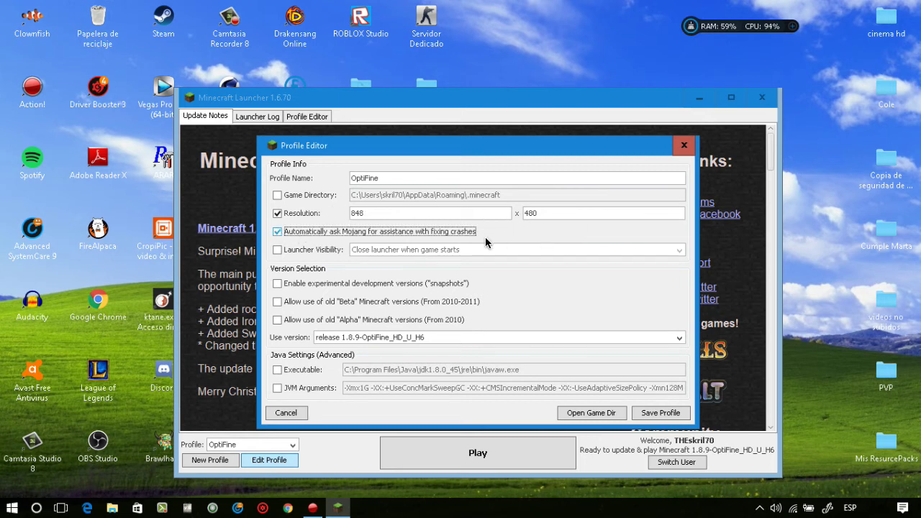
click(522, 306)
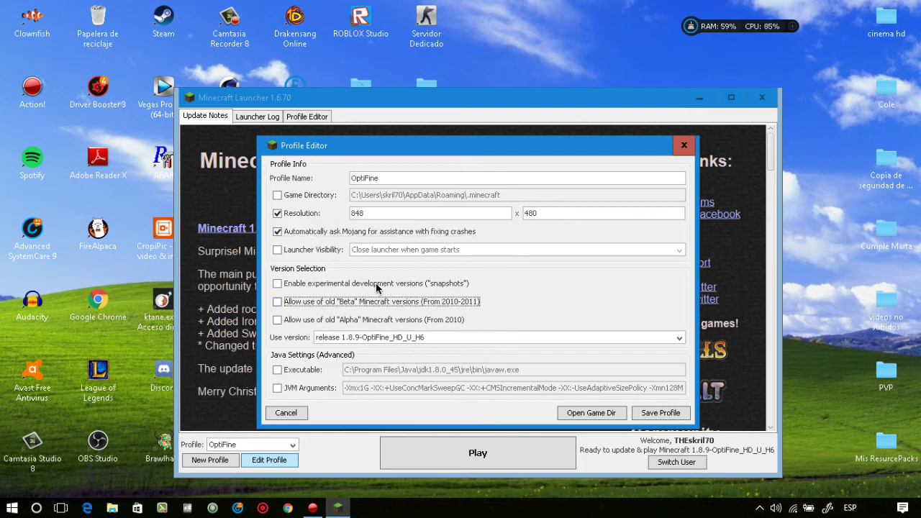
click(524, 329)
Enable the profile's JVM arguments and change the memory values to -Xmx2G and -Xmn512M.
click(278, 390)
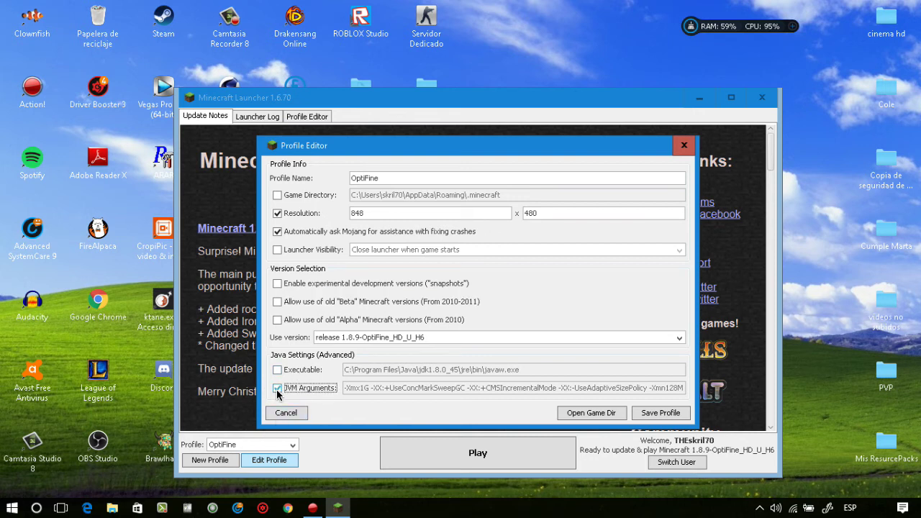
click(360, 390)
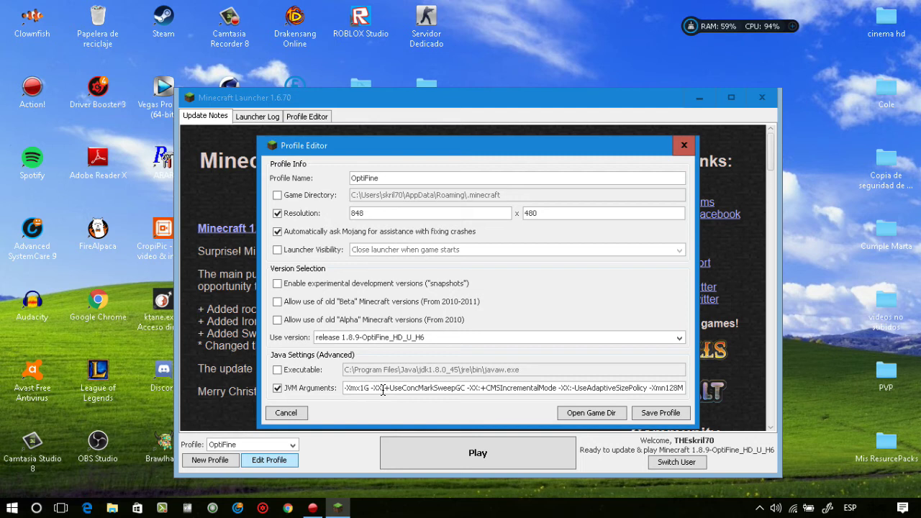
key(BackSpace)
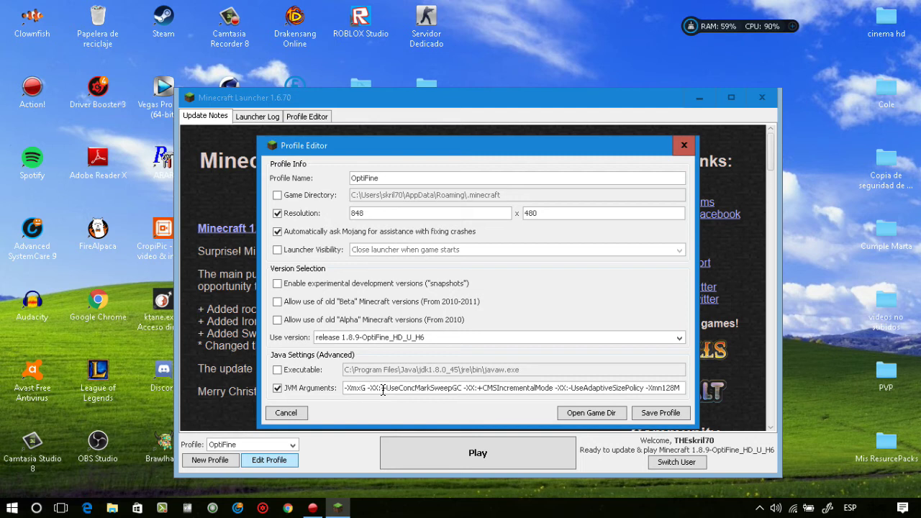
text(2)
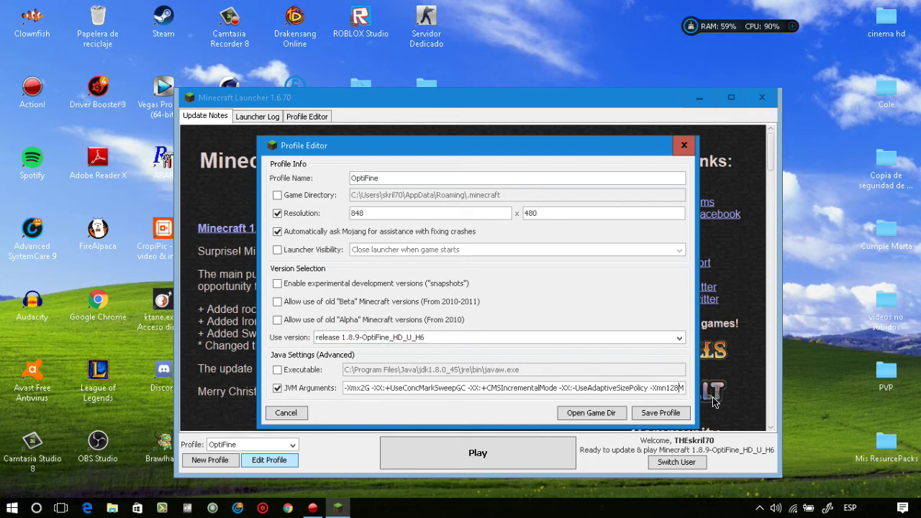
key(BackSpace)
key(BackSpace)
key(BackSpace)
text(512)
Try 750 as the -Xmx memory value in the JVM arguments, switching units between G and M, and restore it to 2G.
click(366, 388)
key(BackSpace)
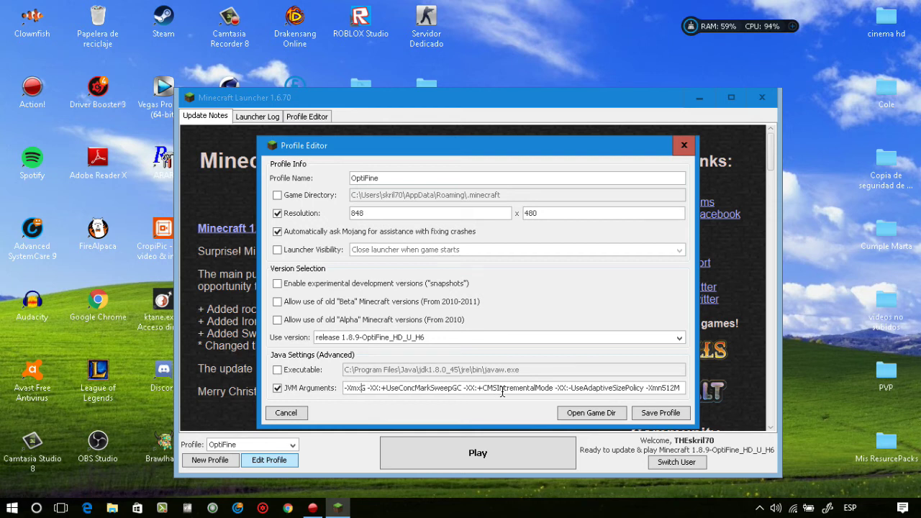
text(750)
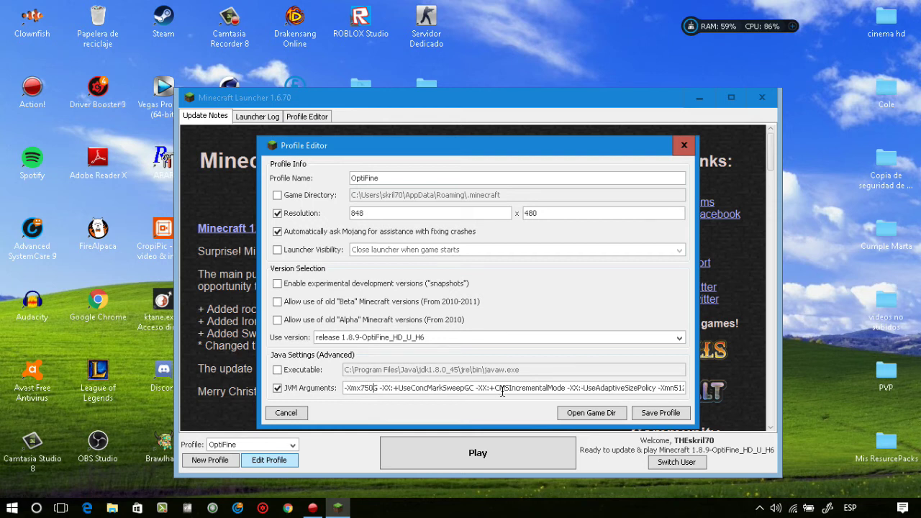
key(Delete)
text(M)
key(BackSpace)
text(G)
key(Left)
key(BackSpace)
key(BackSpace)
key(BackSpace)
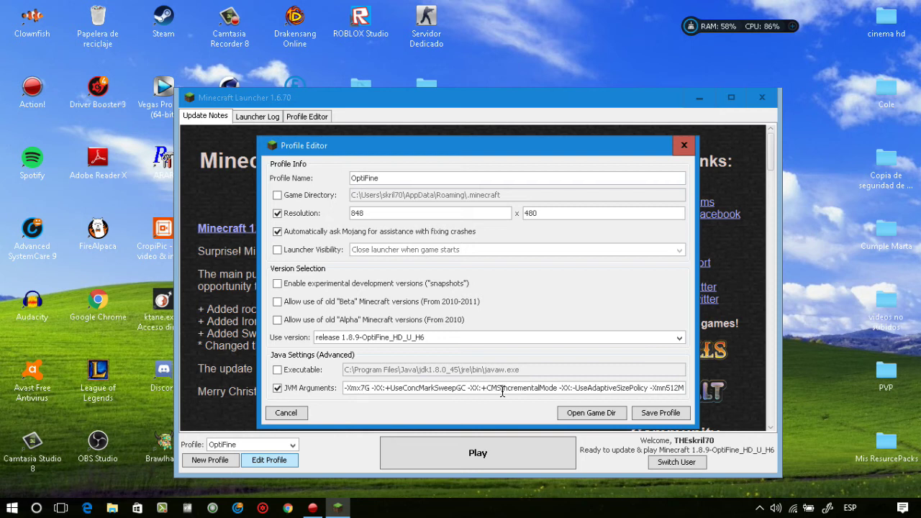
text(2)
Save the OptiFine profile and start the game with it.
click(666, 416)
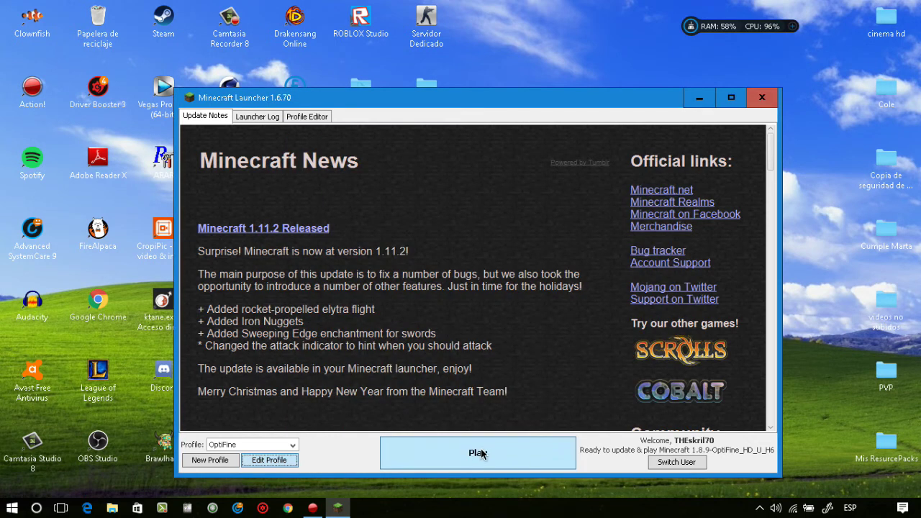
click(482, 452)
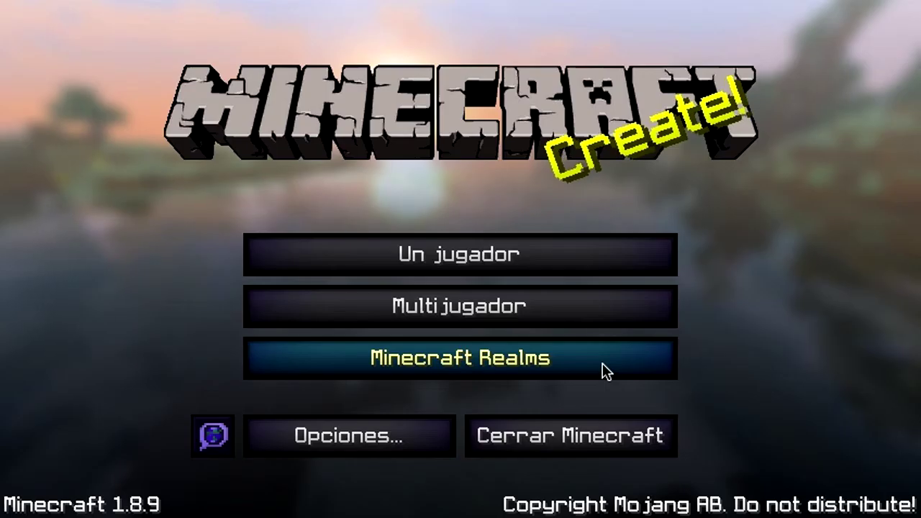
click(328, 430)
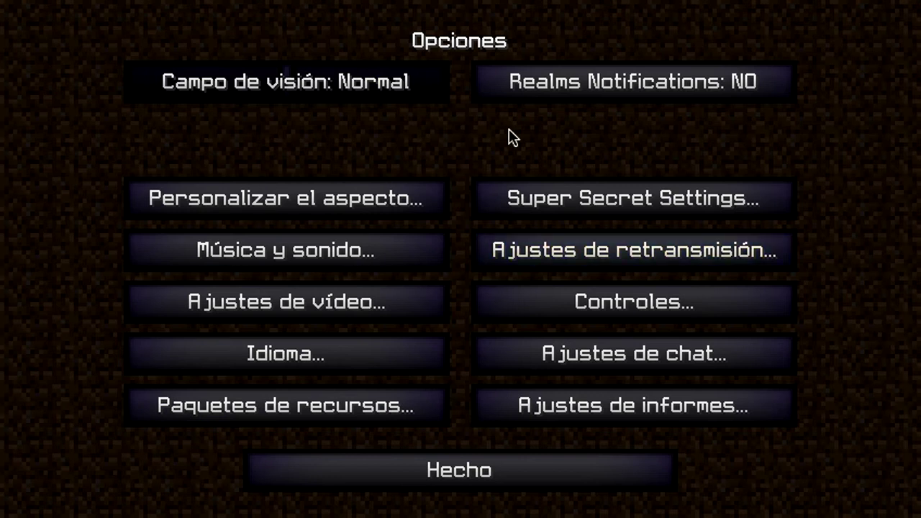
click(416, 461)
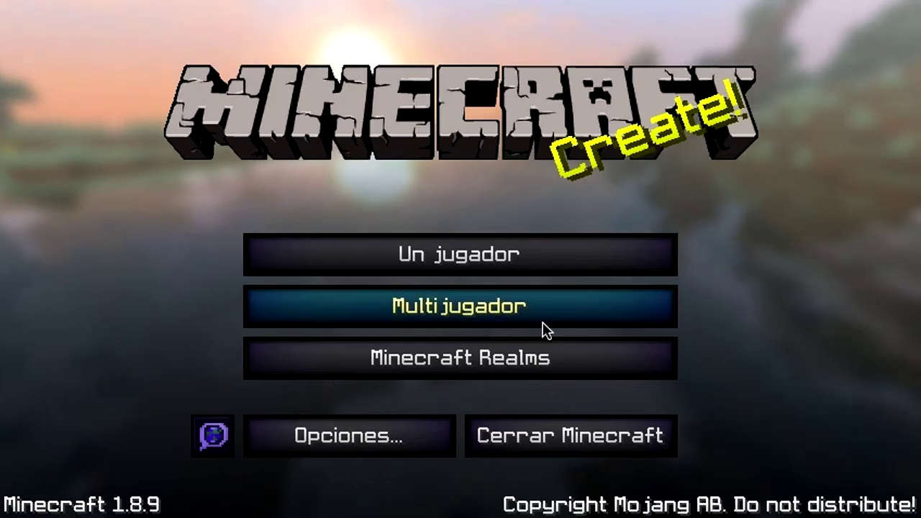
click(543, 323)
click(719, 484)
click(505, 309)
click(722, 477)
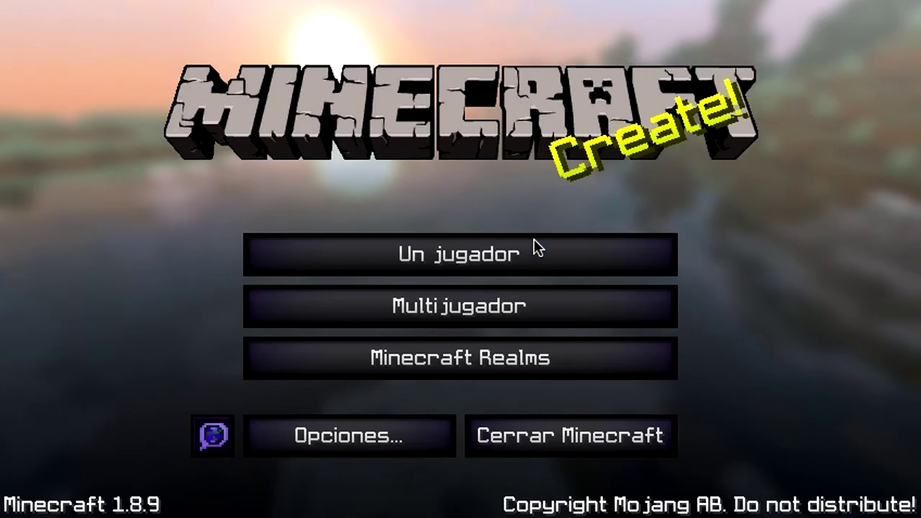
click(538, 247)
click(689, 488)
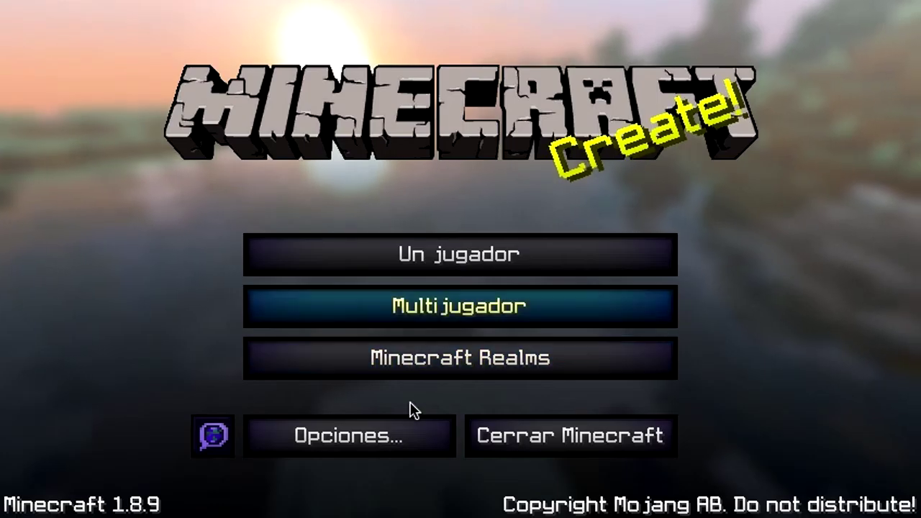
Open the game's video settings and reduce the render distance to 2 Mínimo.
click(370, 456)
click(301, 309)
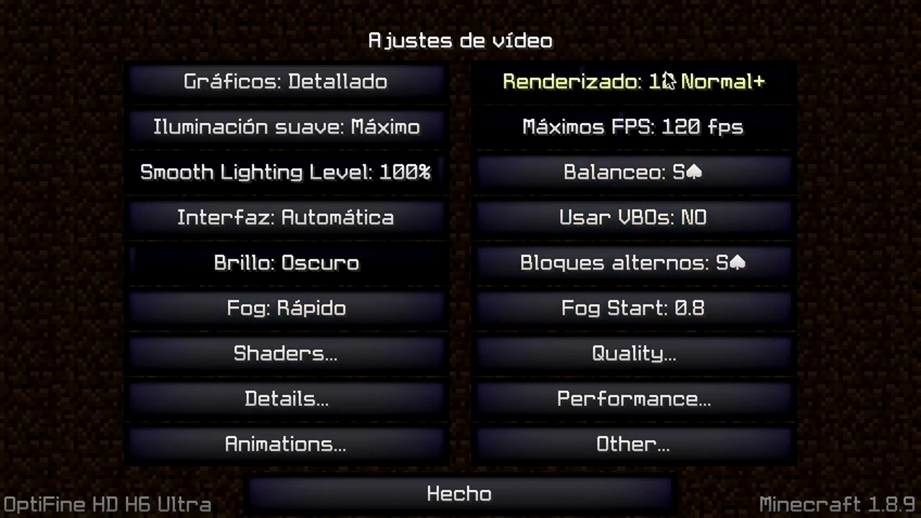
mouse_move(694, 95)
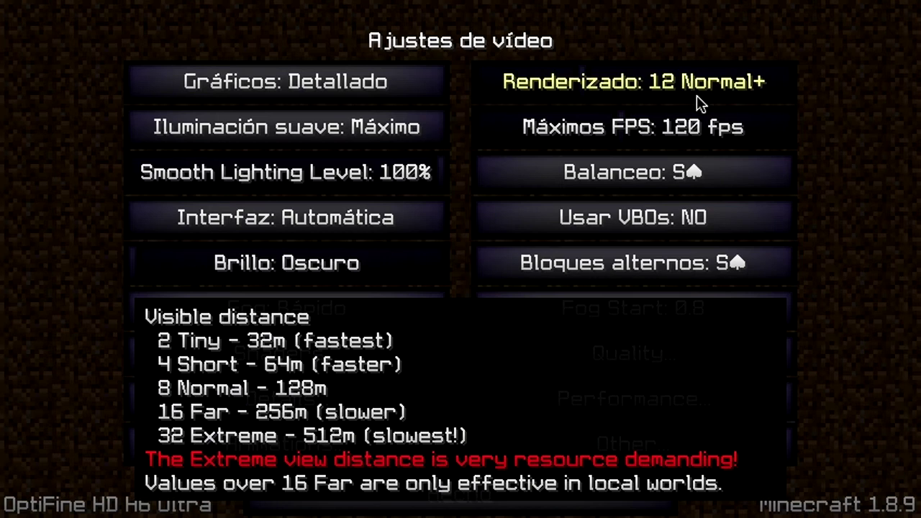
drag(582, 94, 451, 82)
mouse_move(448, 84)
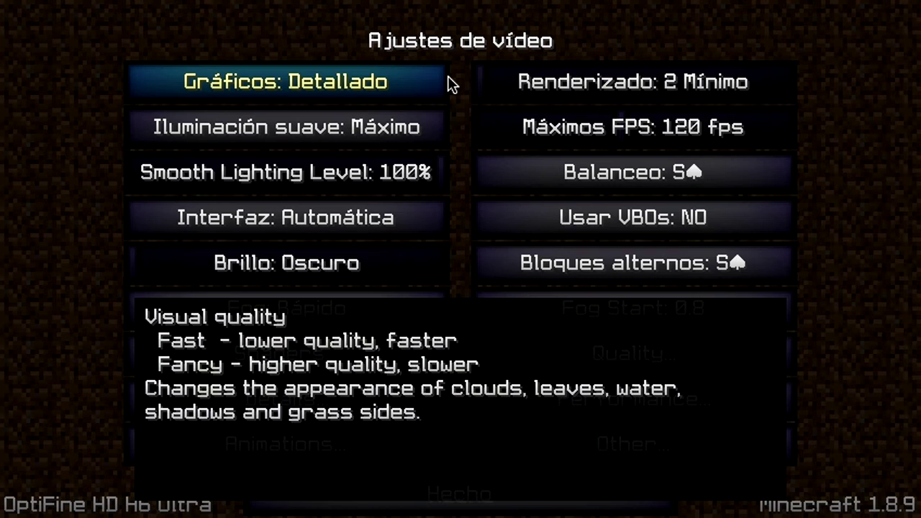
drag(481, 84, 498, 97)
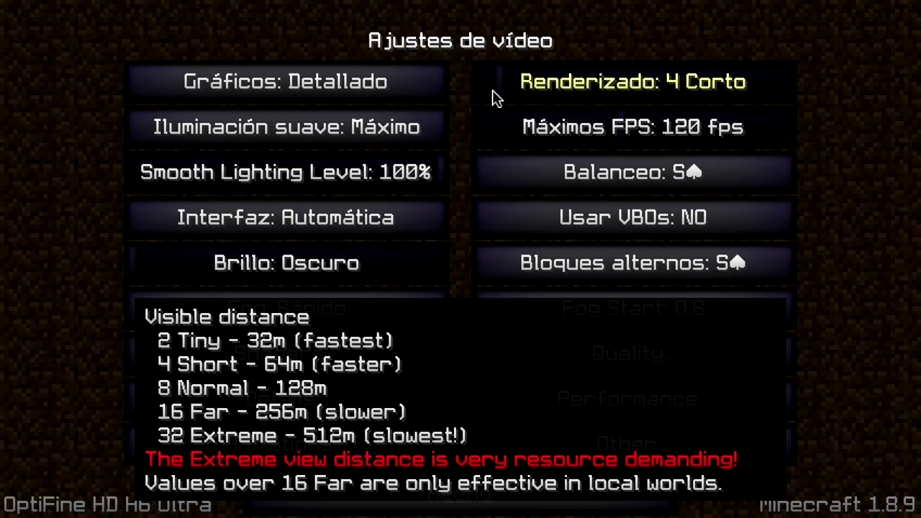
drag(492, 90, 466, 84)
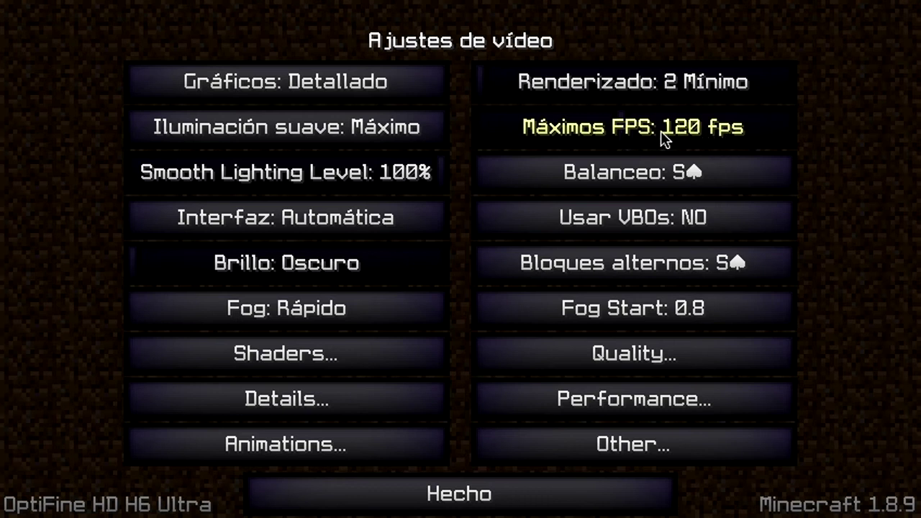
Try a different maximum FPS limit and return it to 120 fps.
mouse_move(661, 131)
drag(602, 119, 919, 129)
mouse_move(627, 124)
mouse_down()
mouse_move(642, 127)
mouse_move(531, 125)
mouse_move(623, 128)
mouse_up()
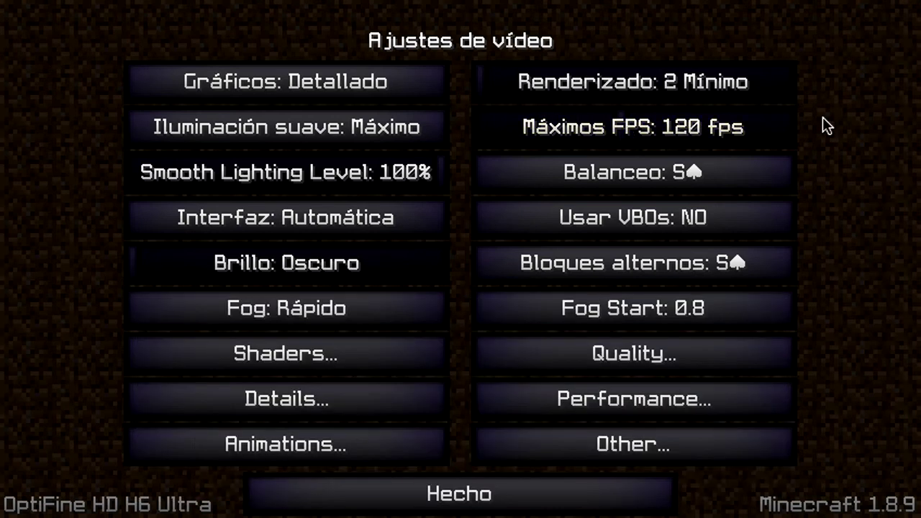
Set the graphics to Rápido and switch smooth lighting (Iluminación suave) to NO.
click(286, 90)
click(307, 127)
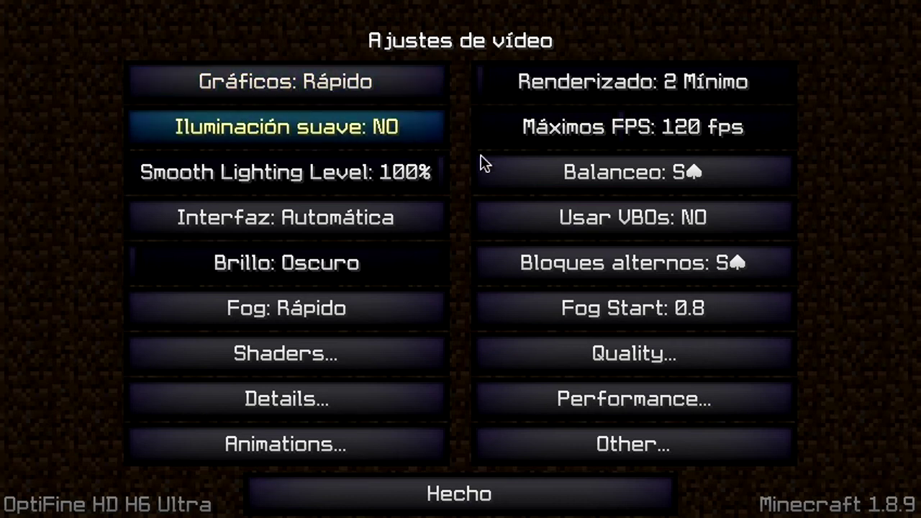